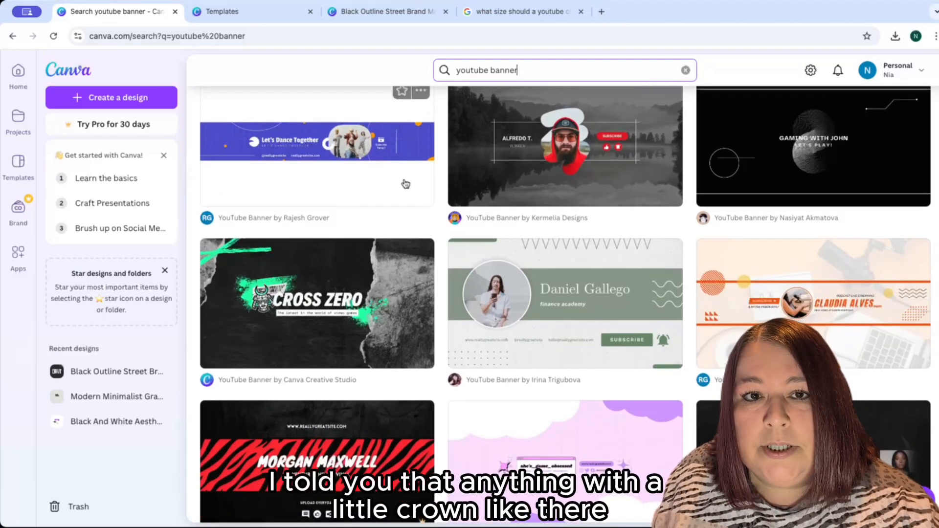
Find the black and pink Pink Gaming YouTube Channel Art template among the YouTube banner results and open it for customisation.
{"action": "scroll", "coordinate": [411, 210], "scroll_direction": "down", "scroll_amount": 1}
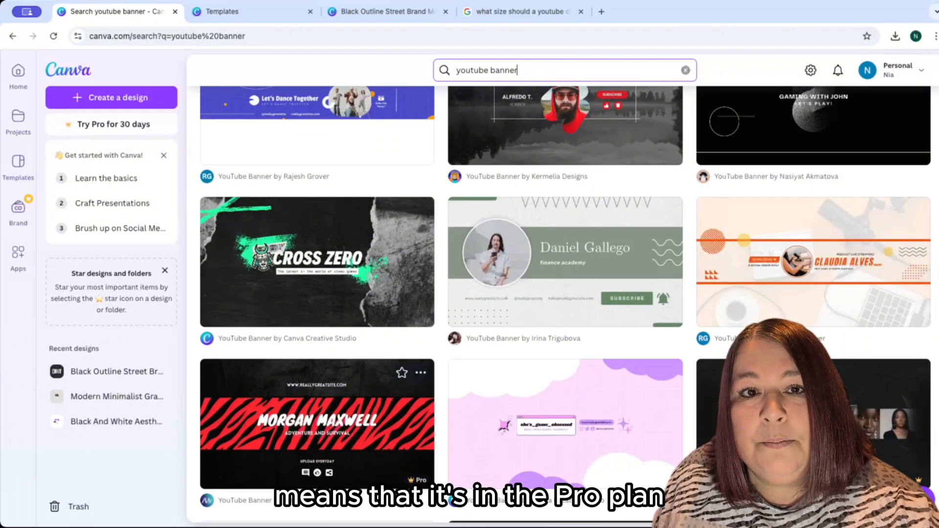
{"action": "scroll", "coordinate": [396, 457], "scroll_direction": "down", "scroll_amount": 1}
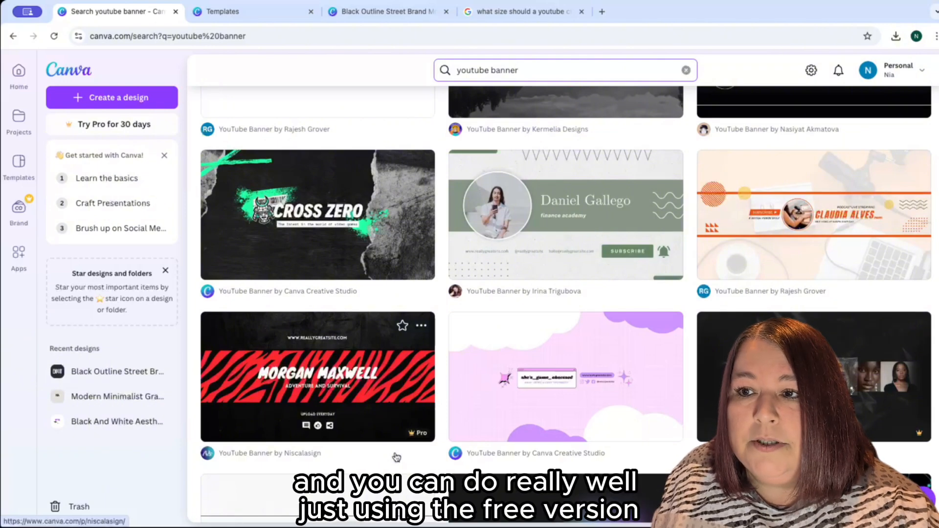
{"action": "scroll", "coordinate": [397, 458], "scroll_direction": "down", "scroll_amount": 1}
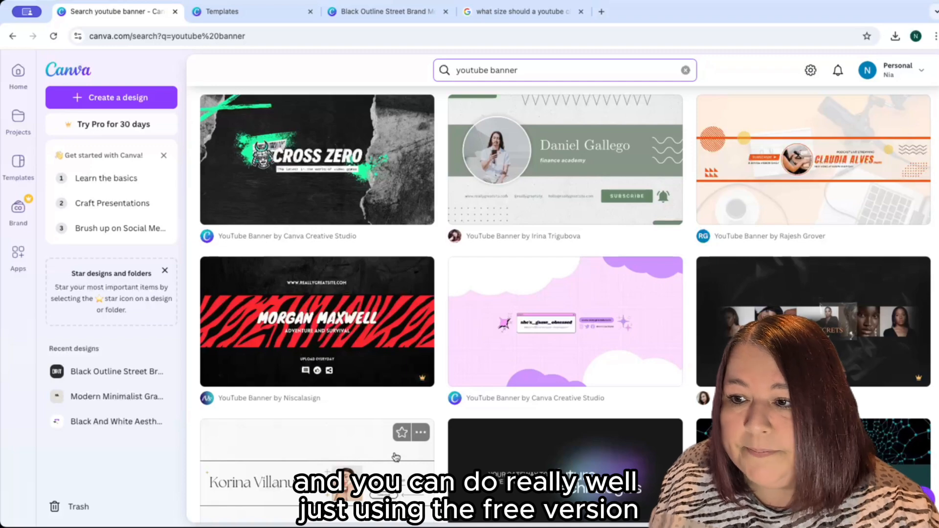
{"action": "scroll", "coordinate": [386, 363], "scroll_direction": "up", "scroll_amount": 3}
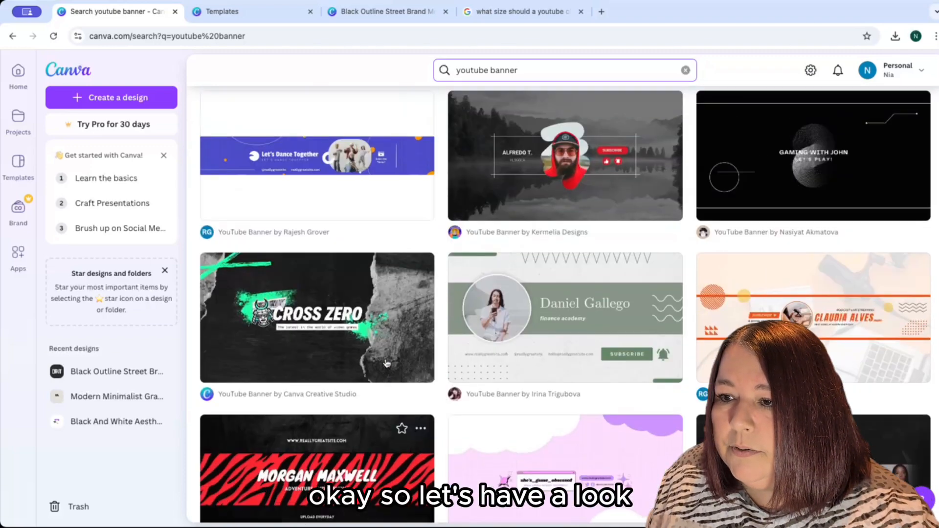
{"action": "scroll", "coordinate": [386, 364], "scroll_direction": "up", "scroll_amount": 2}
{"action": "scroll", "coordinate": [387, 364], "scroll_direction": "down", "scroll_amount": 1}
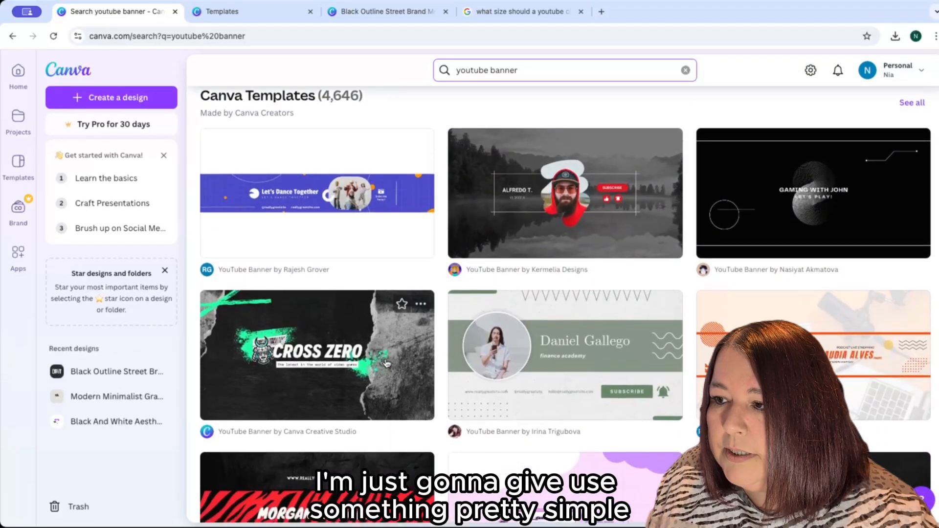
{"action": "scroll", "coordinate": [387, 363], "scroll_direction": "down", "scroll_amount": 10}
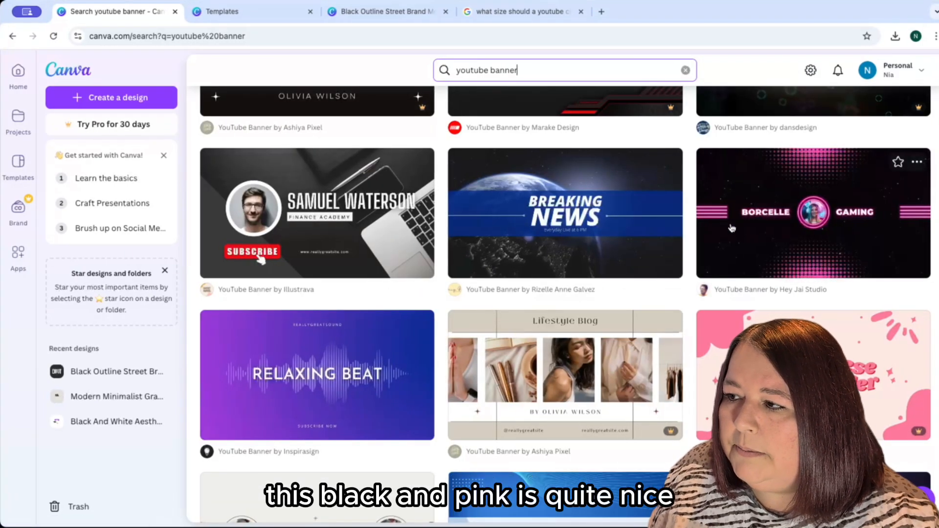
{"action": "left_click", "coordinate": [786, 234]}
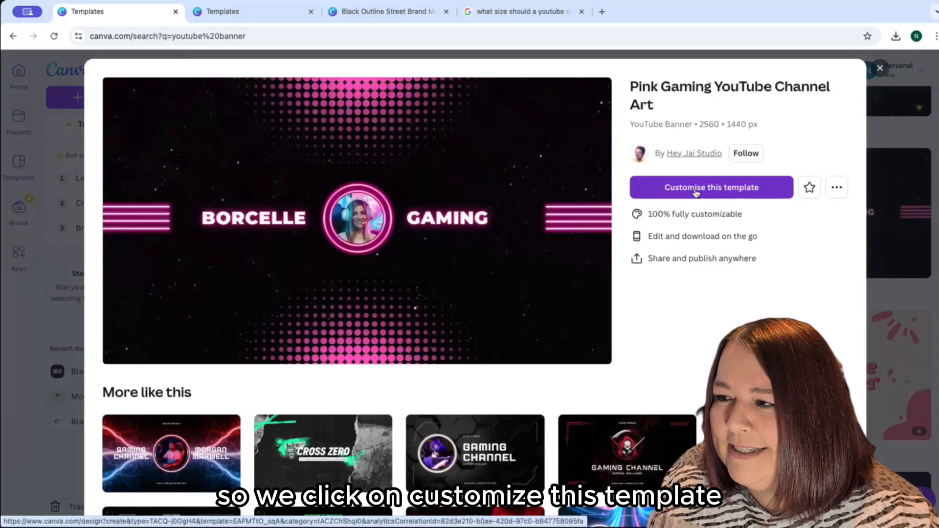
{"action": "left_click", "coordinate": [696, 192]}
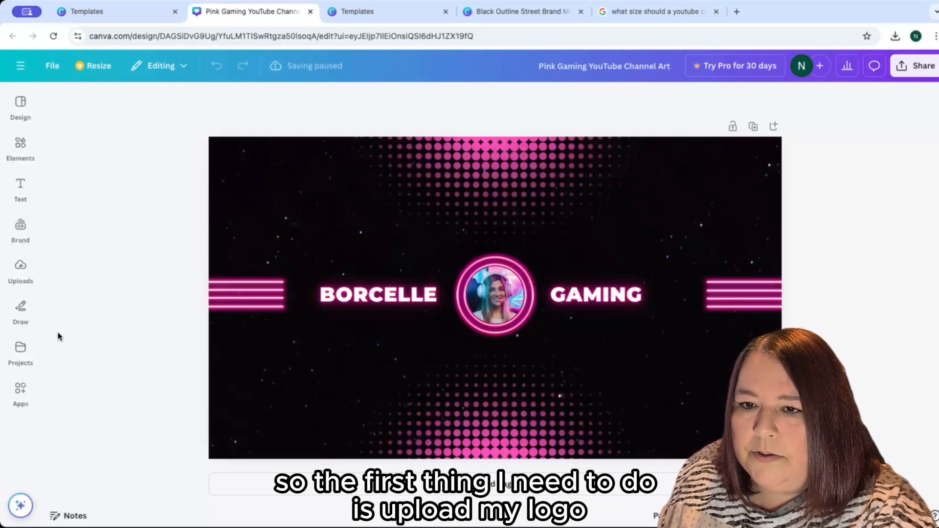
Upload the purple logo image and place it on the banner, over the left-hand text.
{"action": "mouse_move", "coordinate": [23, 273]}
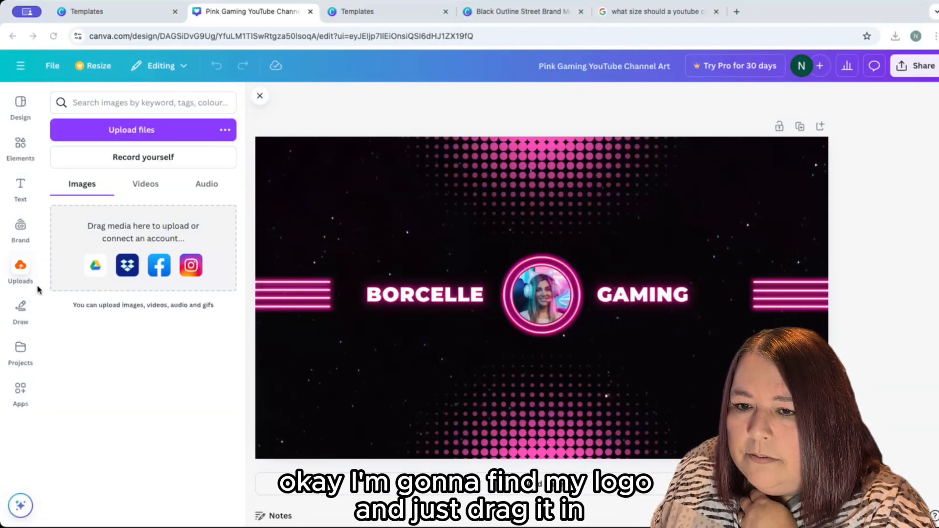
{"action": "left_click_drag", "start_coordinate": [2, 340], "coordinate": [151, 227]}
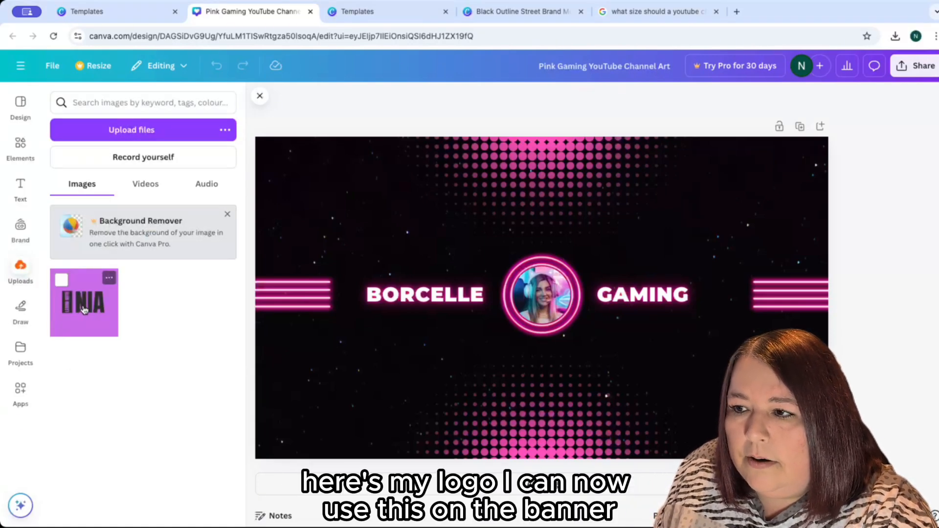
{"action": "left_click_drag", "start_coordinate": [84, 309], "coordinate": [387, 259]}
{"action": "left_click_drag", "start_coordinate": [504, 247], "coordinate": [457, 203]}
Delete the portrait photo in the banner's centre together with its round frame.
{"action": "left_click", "coordinate": [540, 297]}
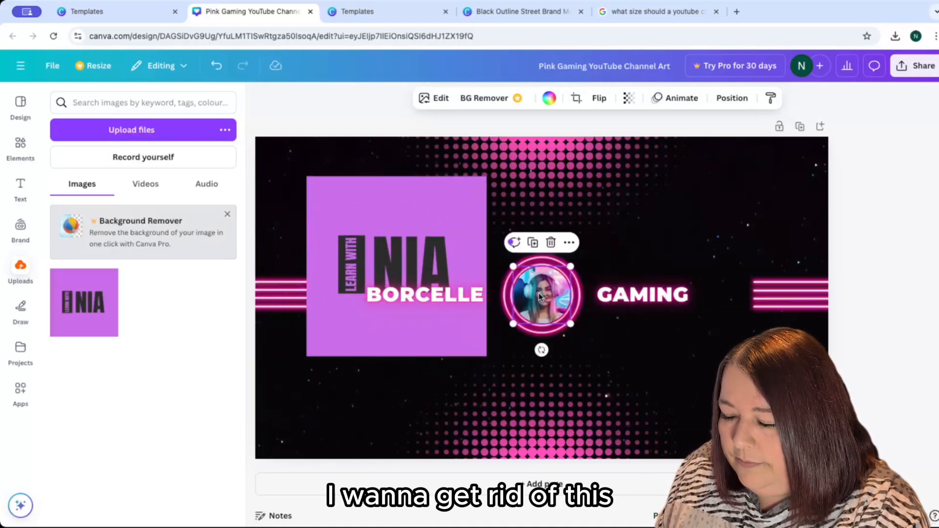
{"action": "left_click", "coordinate": [552, 243]}
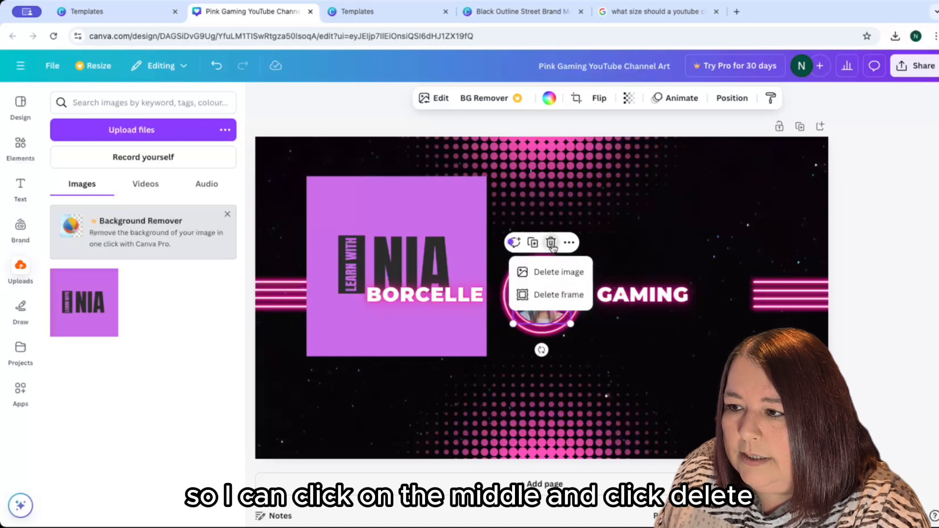
{"action": "left_click", "coordinate": [561, 273]}
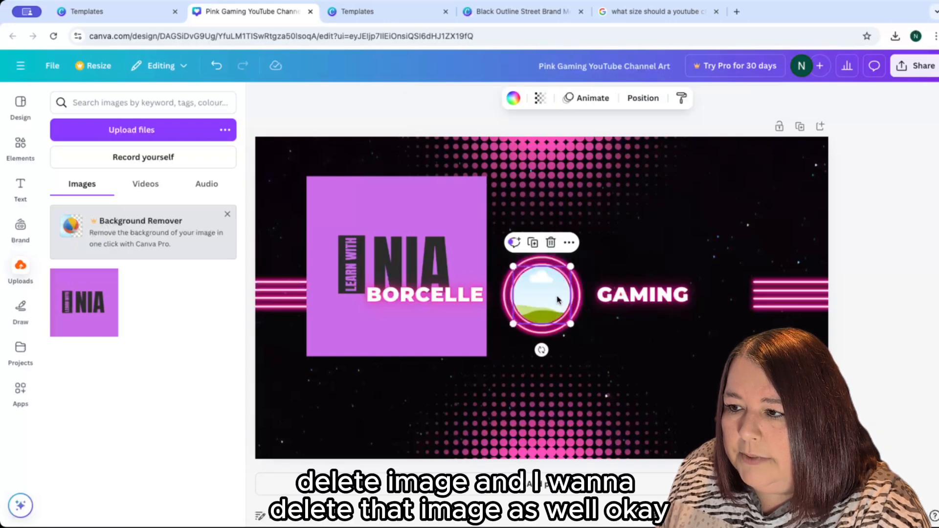
{"action": "left_click", "coordinate": [552, 243]}
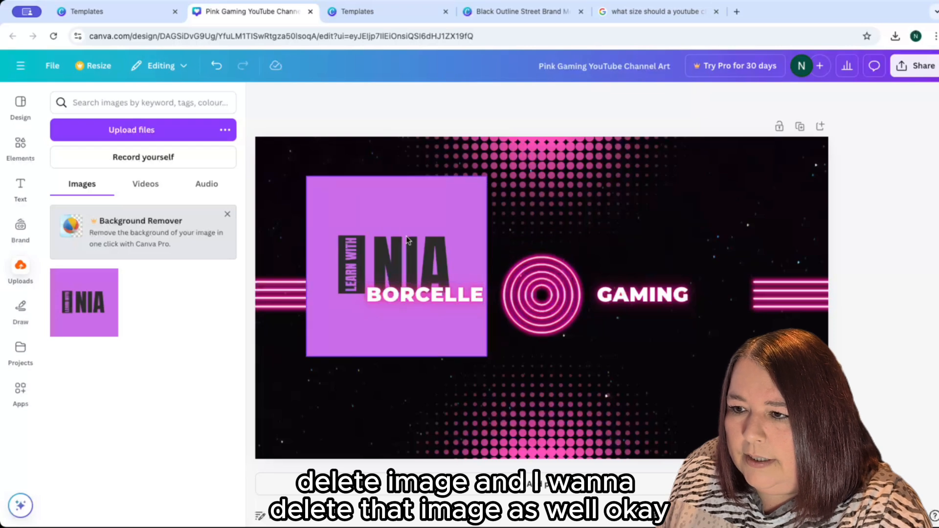
Delete the BORCELLE and GAMING text from the banner.
{"action": "left_click", "coordinate": [448, 304]}
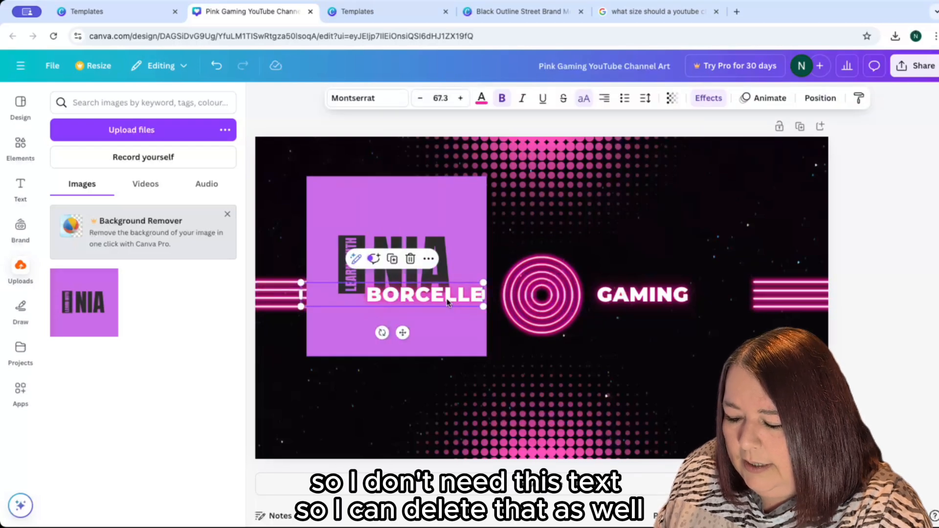
{"action": "key", "text": "Delete"}
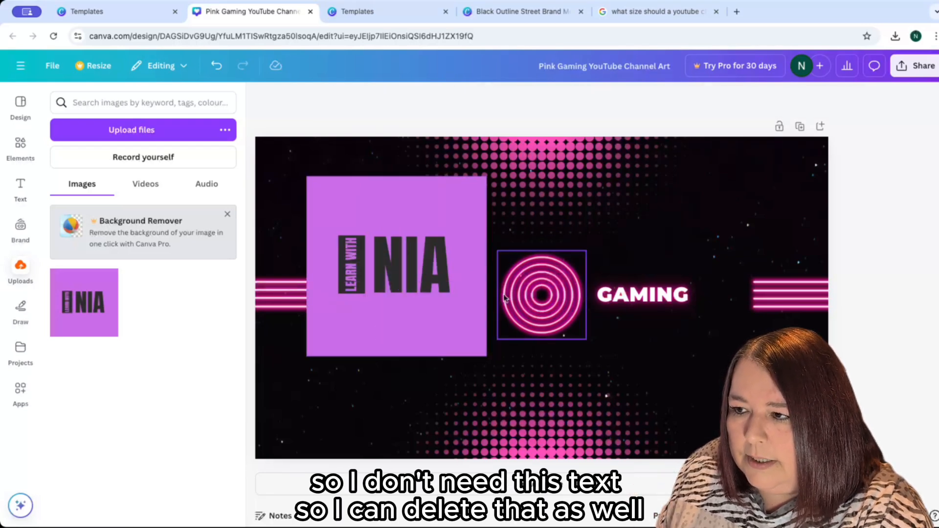
{"action": "left_click", "coordinate": [620, 297]}
{"action": "key", "text": "Delete"}
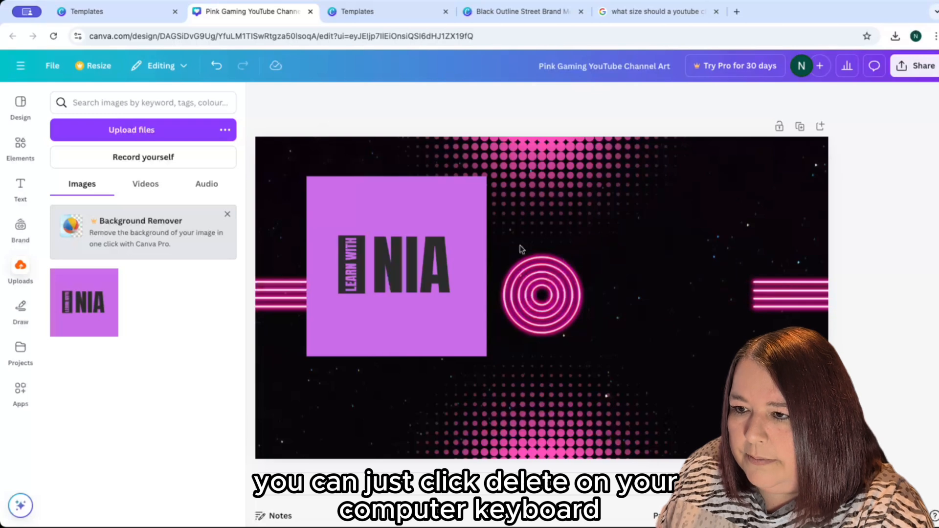
Shift the logo slightly down and right, and move the neon rings beside the right-hand neon lines.
{"action": "left_click_drag", "start_coordinate": [395, 214], "coordinate": [419, 245]}
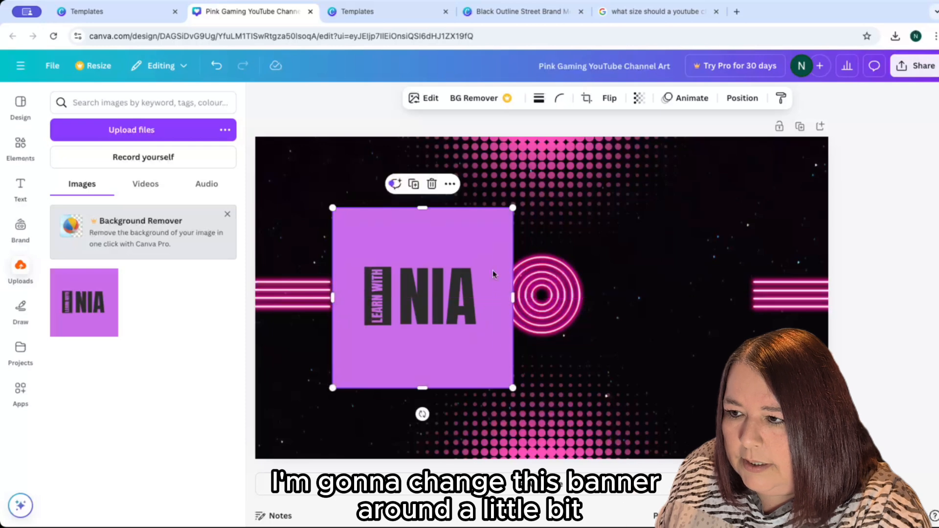
{"action": "left_click", "coordinate": [543, 296]}
{"action": "left_click_drag", "start_coordinate": [543, 297], "coordinate": [690, 285]}
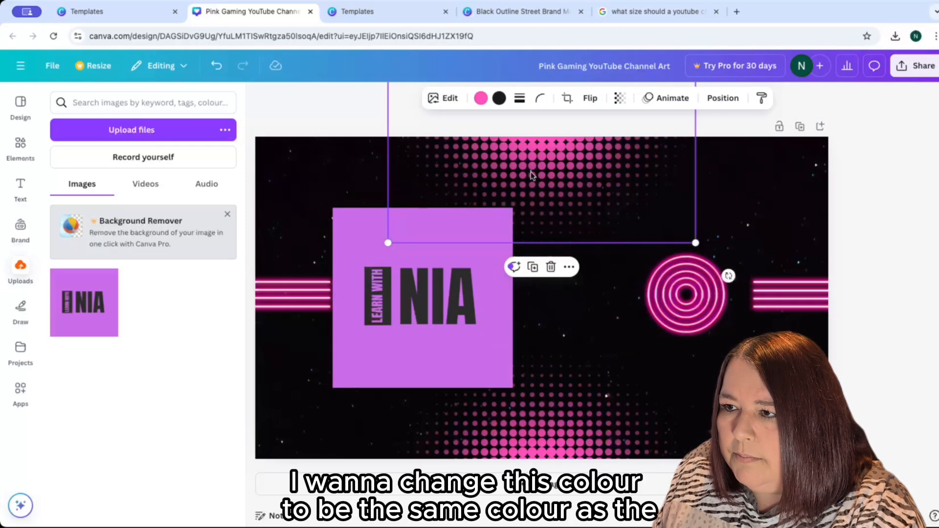
Recolour the upper and lower halftone dot patterns to the light pink-lilac from the photo colours.
{"action": "left_click", "coordinate": [481, 99]}
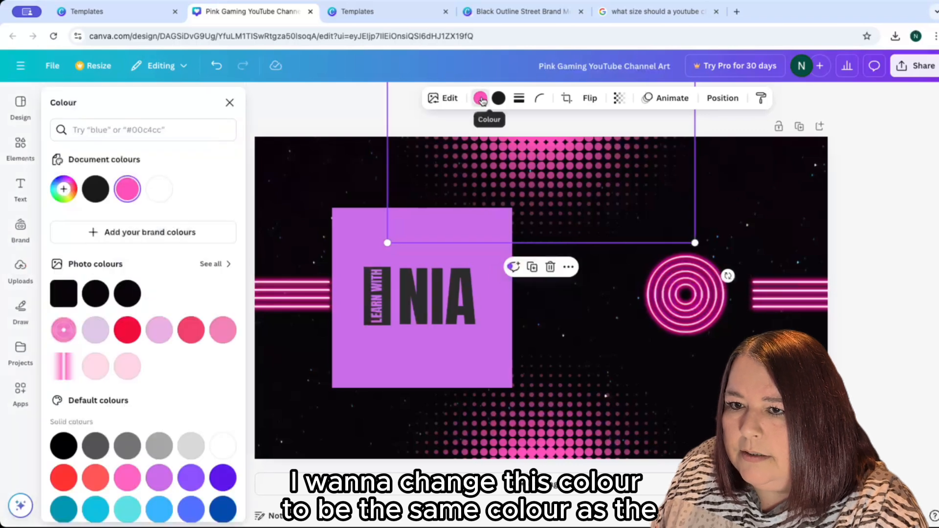
{"action": "left_click", "coordinate": [158, 335]}
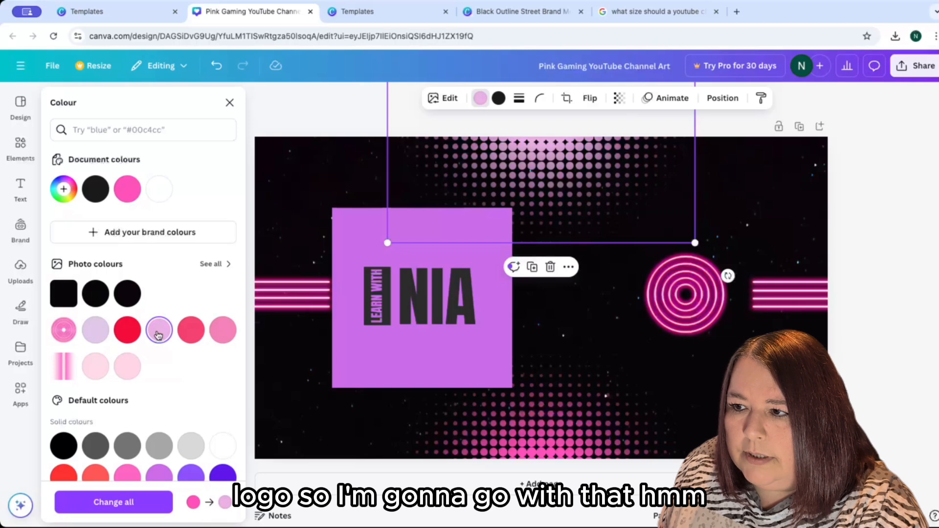
{"action": "left_click", "coordinate": [558, 443]}
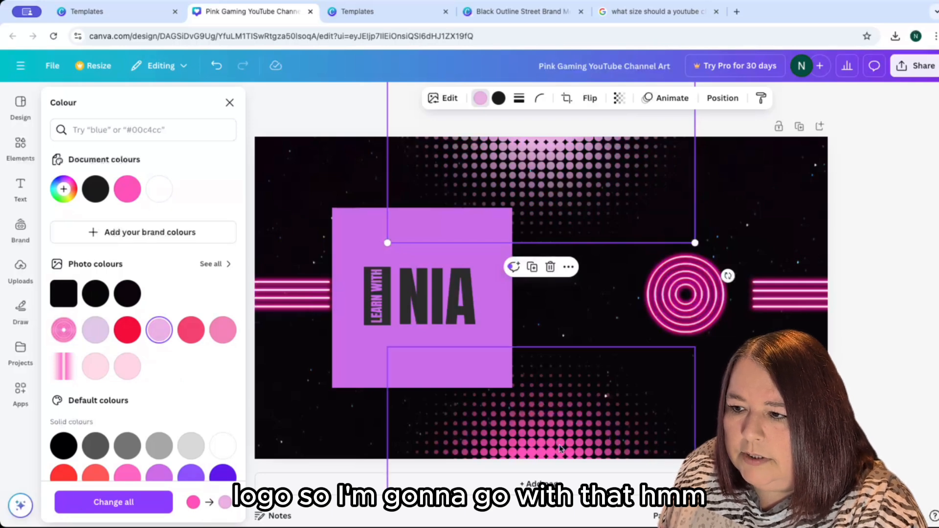
{"action": "left_click", "coordinate": [159, 330]}
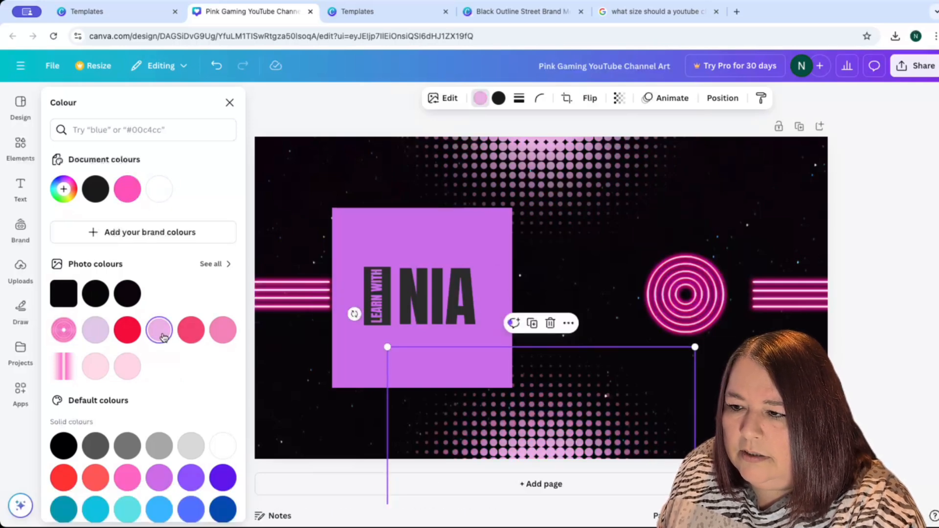
Move the logo to the middle of the banner and delete the neon rings graphic.
{"action": "left_click", "coordinate": [299, 302]}
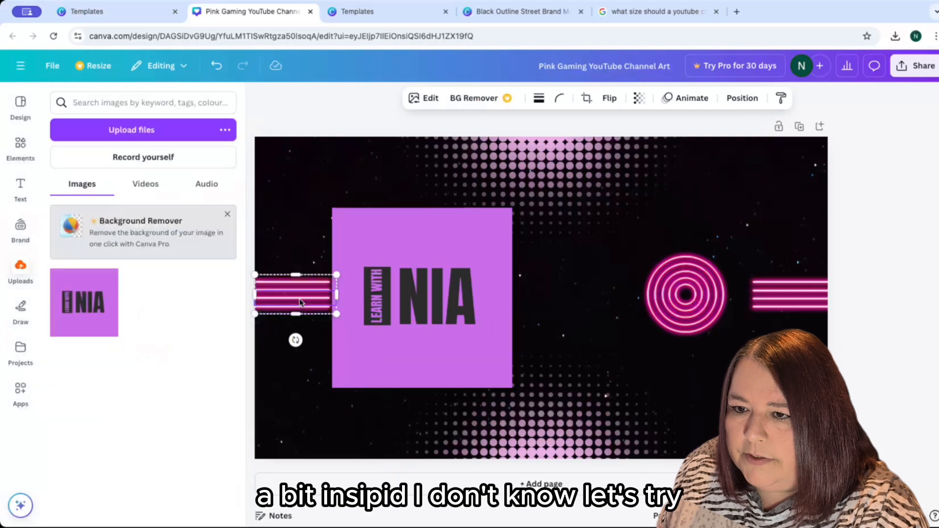
{"action": "left_click_drag", "start_coordinate": [412, 339], "coordinate": [532, 333]}
{"action": "left_click", "coordinate": [688, 319]}
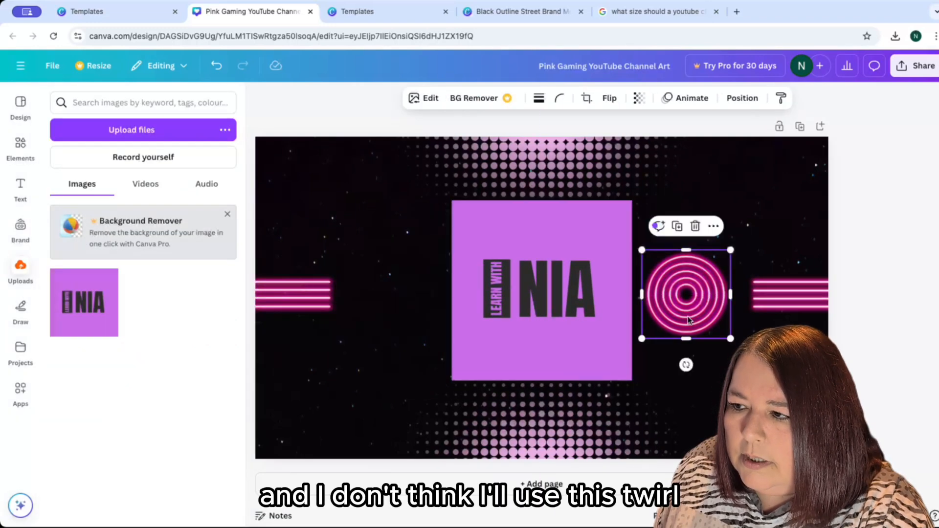
{"action": "left_click_drag", "start_coordinate": [688, 319], "coordinate": [293, 195]}
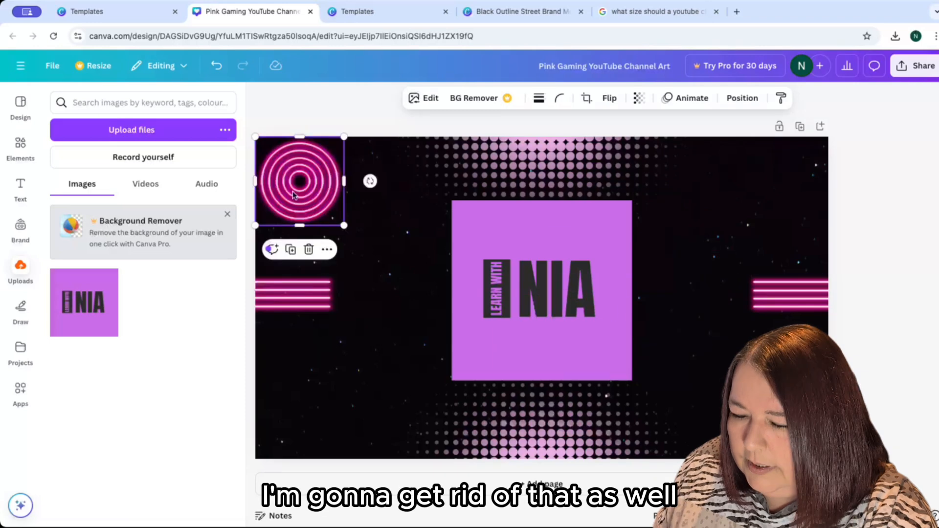
{"action": "left_click", "coordinate": [309, 249]}
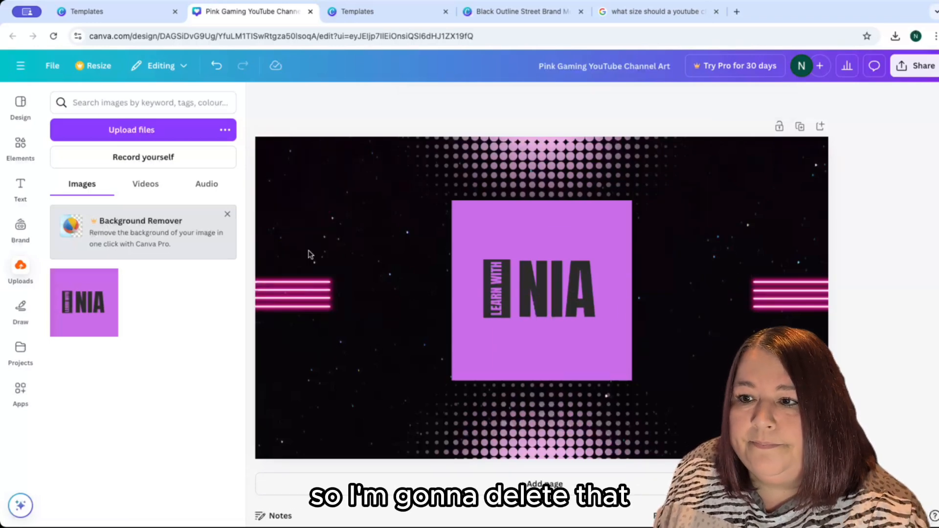
Delete the neon line groups at both ends of the banner.
{"action": "left_click", "coordinate": [302, 299]}
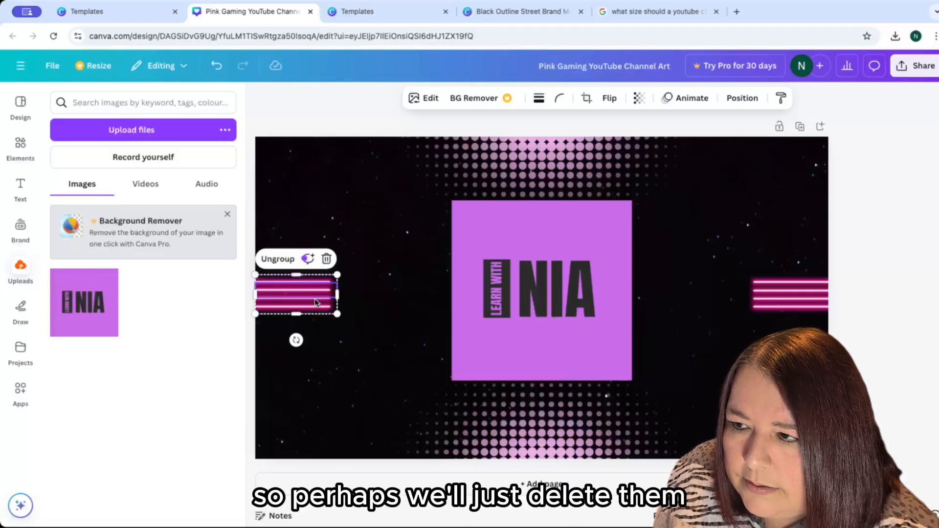
{"action": "left_click", "coordinate": [326, 259]}
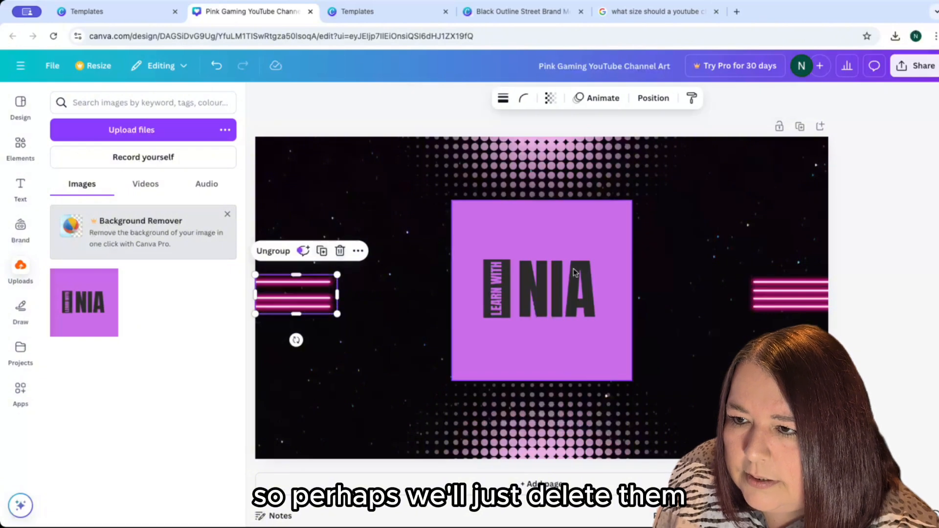
{"action": "left_click", "coordinate": [340, 251]}
{"action": "left_click", "coordinate": [789, 291]}
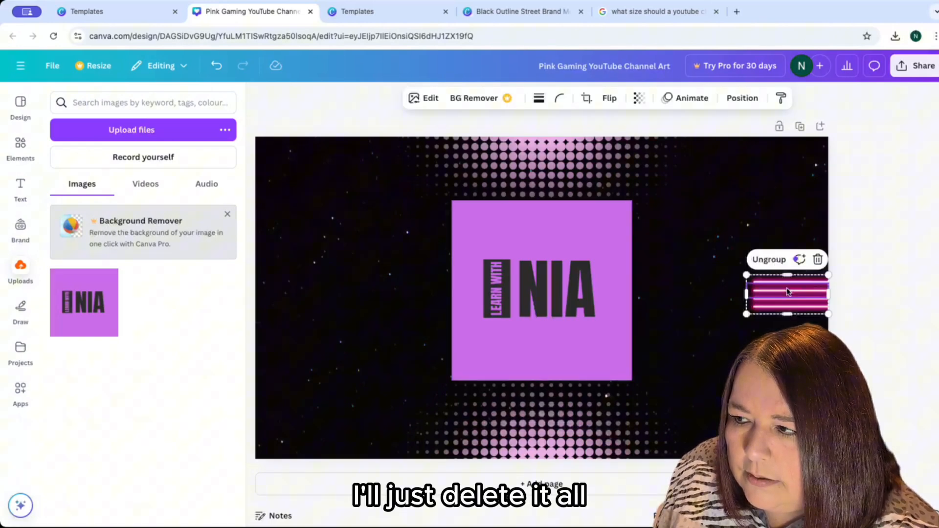
{"action": "left_click", "coordinate": [820, 263]}
{"action": "left_click", "coordinate": [819, 253]}
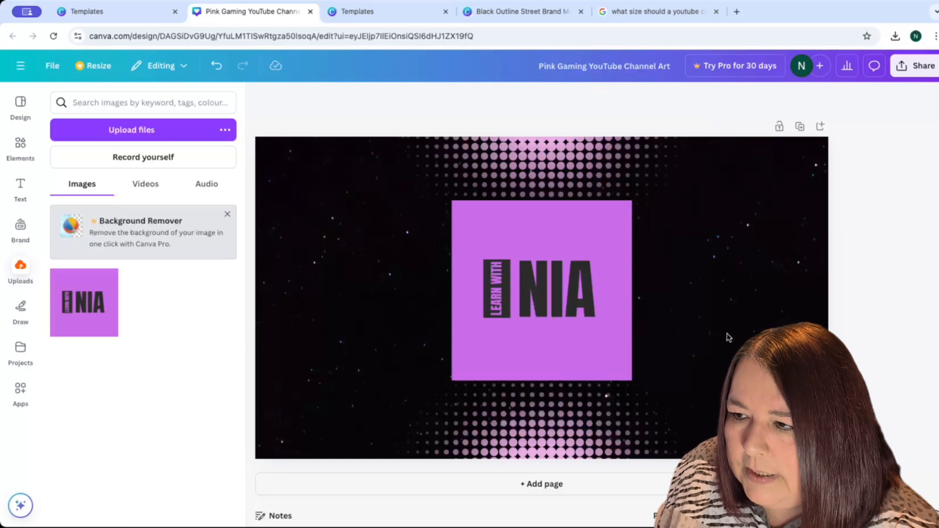
Crop the logo image on all four sides so that only a narrow purple border remains around the lettering.
{"action": "left_click", "coordinate": [530, 354]}
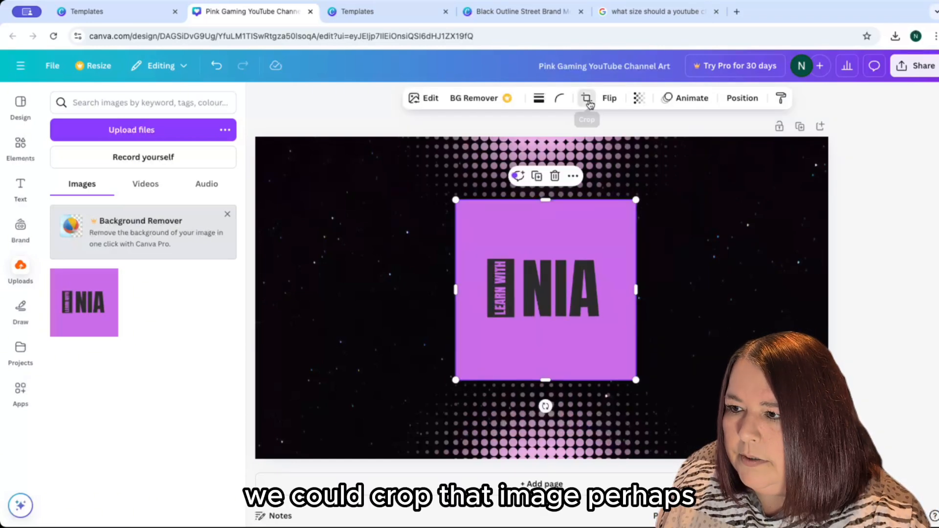
{"action": "left_click", "coordinate": [587, 100]}
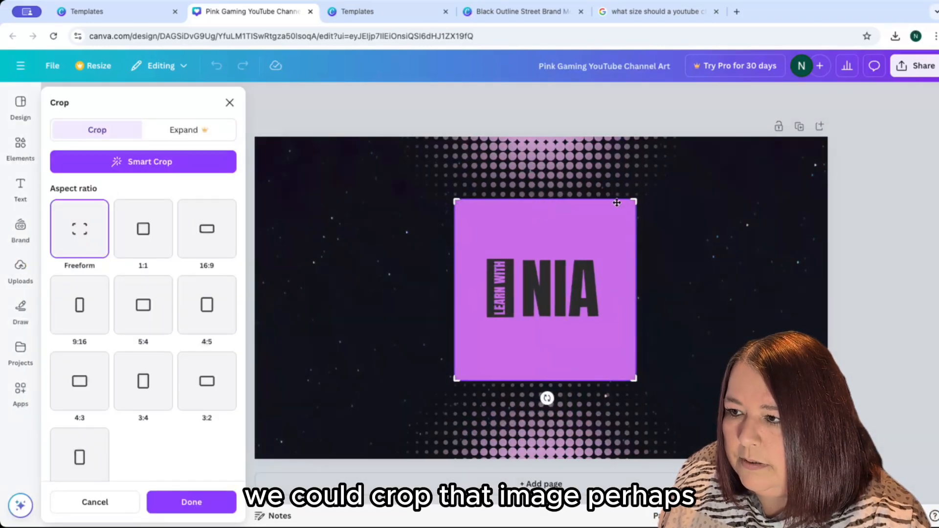
{"action": "left_click_drag", "start_coordinate": [634, 201], "coordinate": [613, 224]}
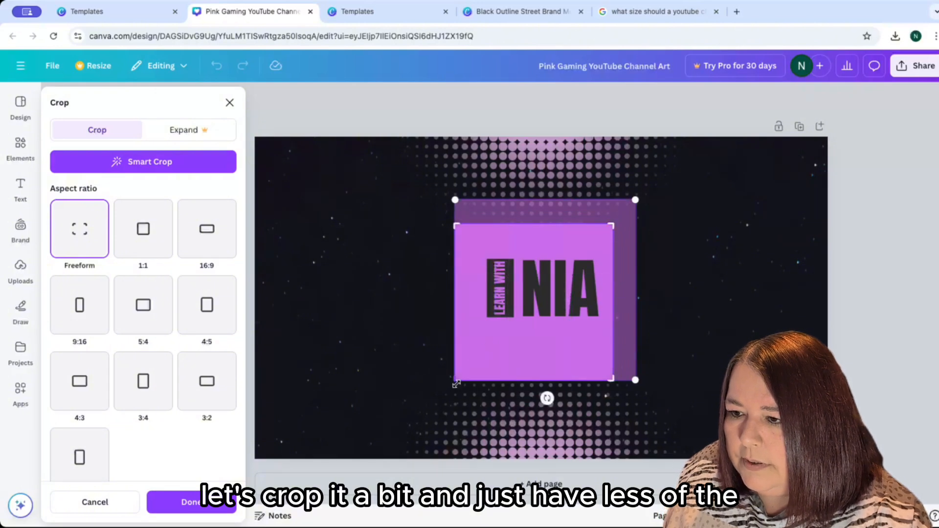
{"action": "left_click_drag", "start_coordinate": [456, 380], "coordinate": [479, 344]}
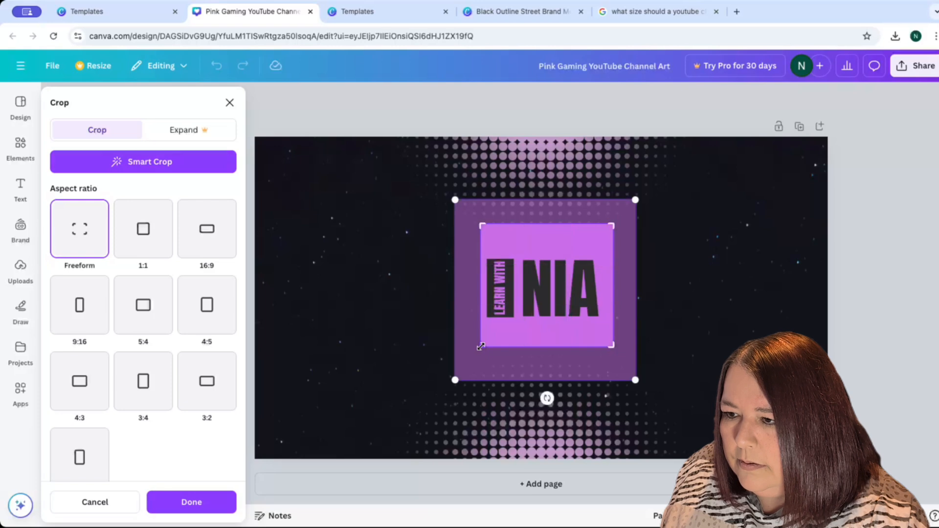
{"action": "left_click", "coordinate": [732, 275]}
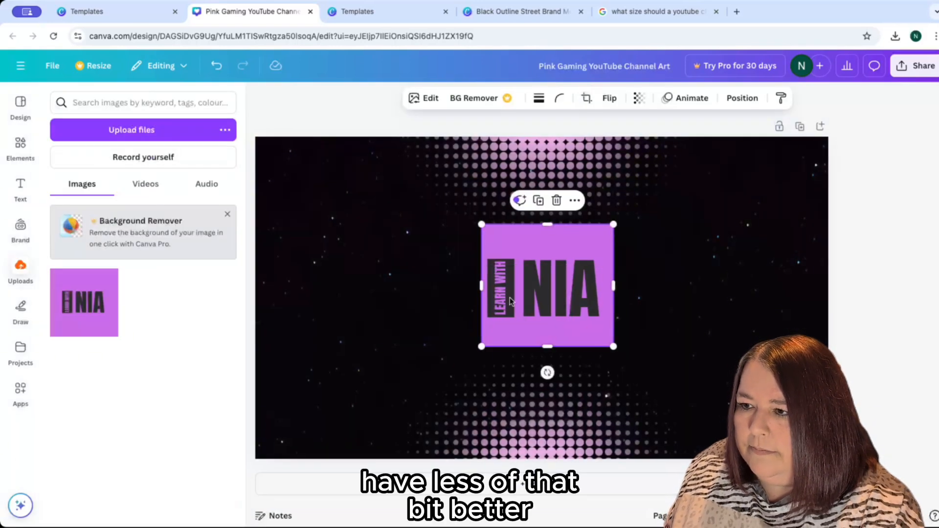
Move the cropped logo slightly down and then across into the left half of the banner.
{"action": "left_click", "coordinate": [658, 337]}
{"action": "left_click_drag", "start_coordinate": [547, 285], "coordinate": [546, 298]}
{"action": "left_click", "coordinate": [738, 378]}
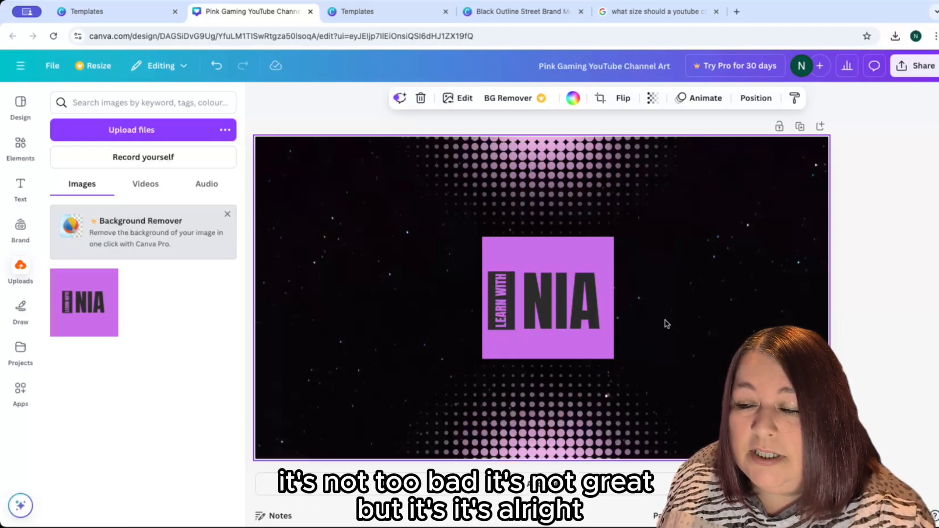
{"action": "left_click_drag", "start_coordinate": [576, 265], "coordinate": [423, 262]}
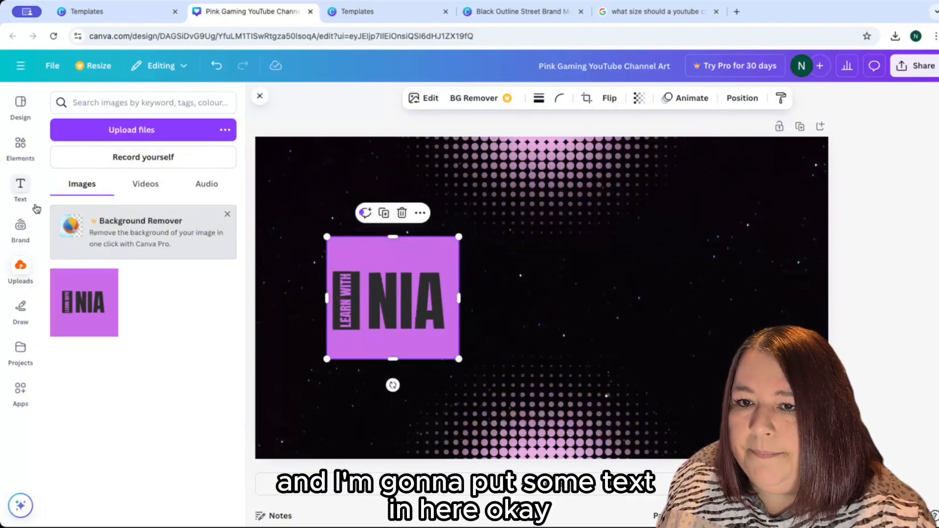
Add a plain text box and a heading text element to the banner.
{"action": "left_click", "coordinate": [20, 186]}
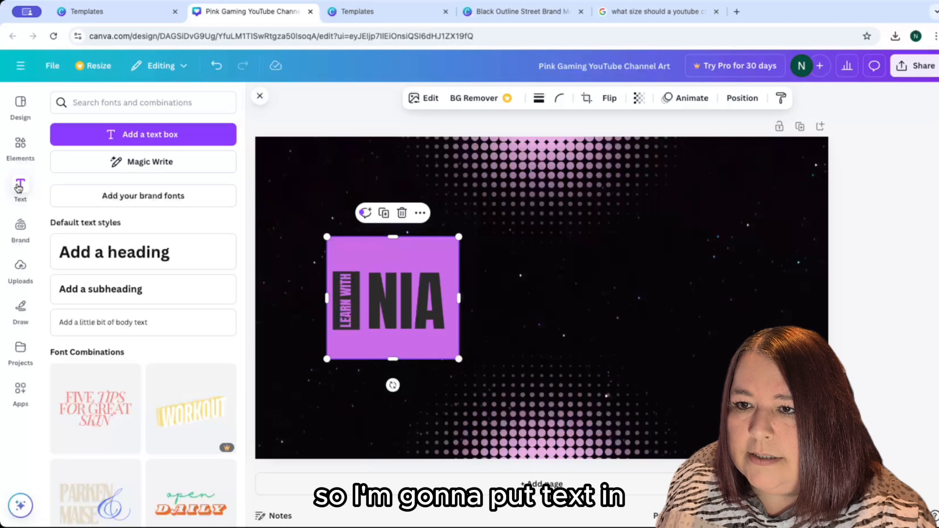
{"action": "left_click", "coordinate": [136, 141]}
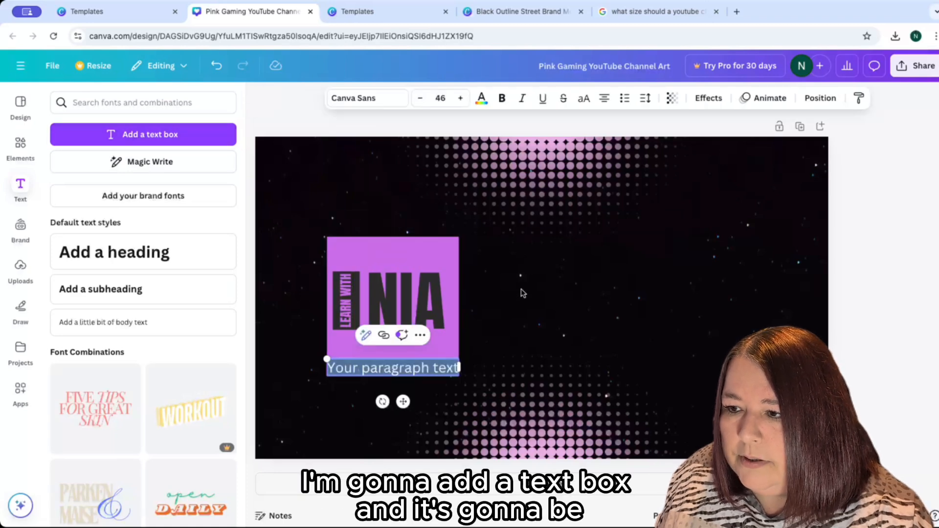
{"action": "left_click", "coordinate": [139, 260]}
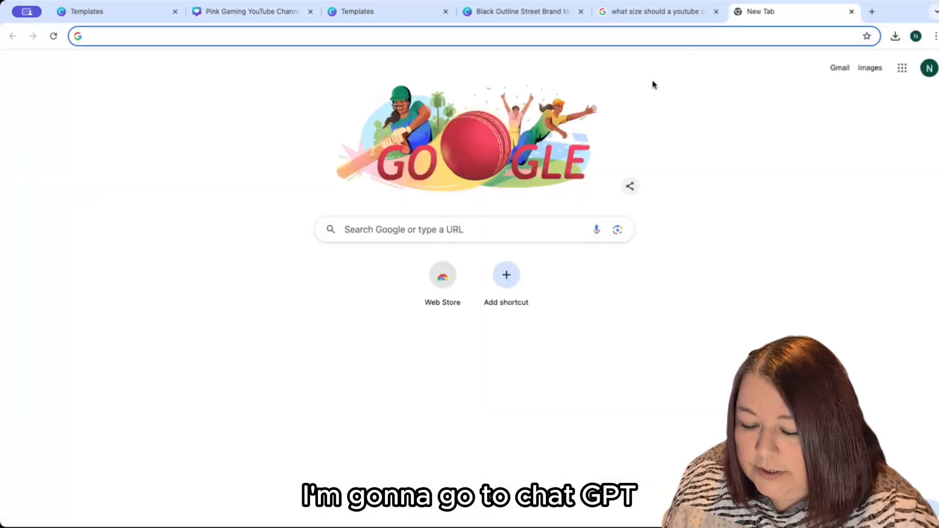
Switch to ChatGPT by searching the web for "chatgpt", opening the OpenAI page, accepting all cookies and starting a chat.
{"action": "type", "text": "chatgpt"}
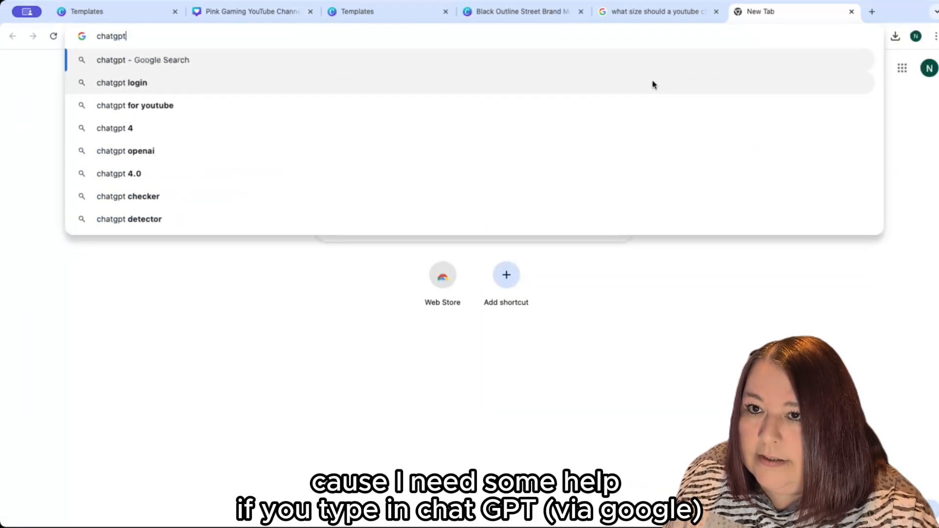
{"action": "key", "text": "Return"}
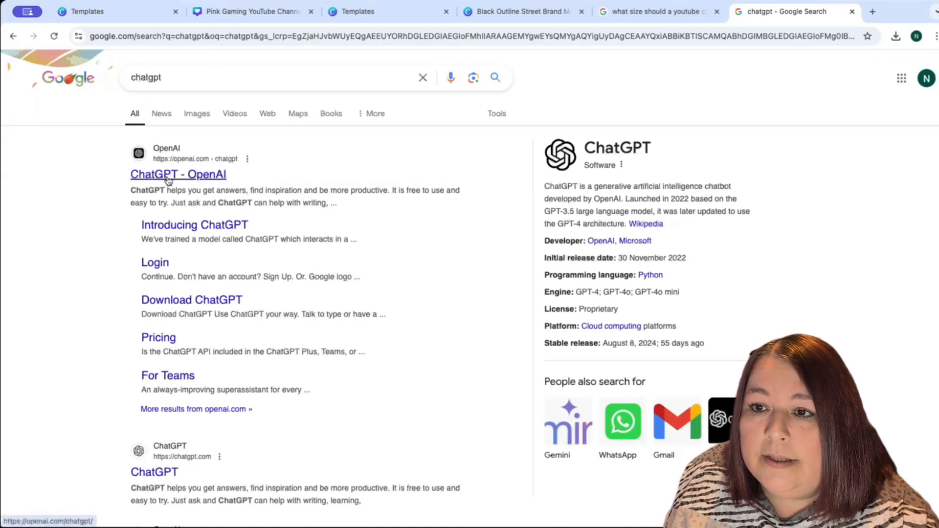
{"action": "left_click", "coordinate": [168, 175]}
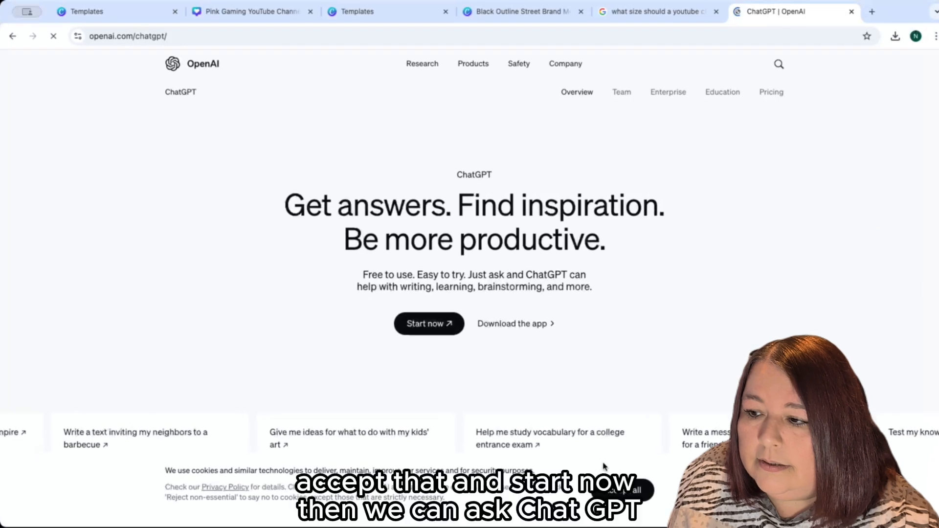
{"action": "left_click", "coordinate": [624, 490]}
{"action": "left_click", "coordinate": [426, 323]}
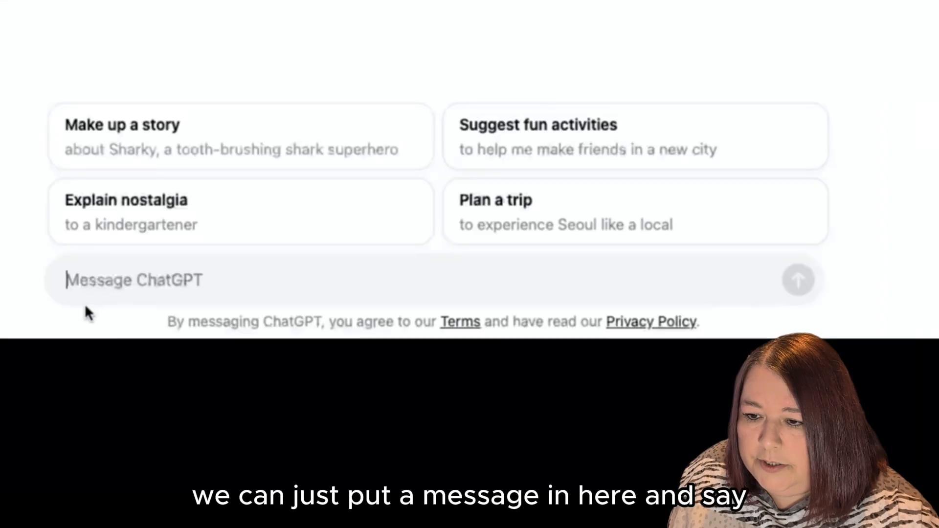
Write a ChatGPT message saying you have a new youtube channel, giving its name, and asking "Can you please write a tagline for my channel".
{"action": "left_click", "coordinate": [113, 292]}
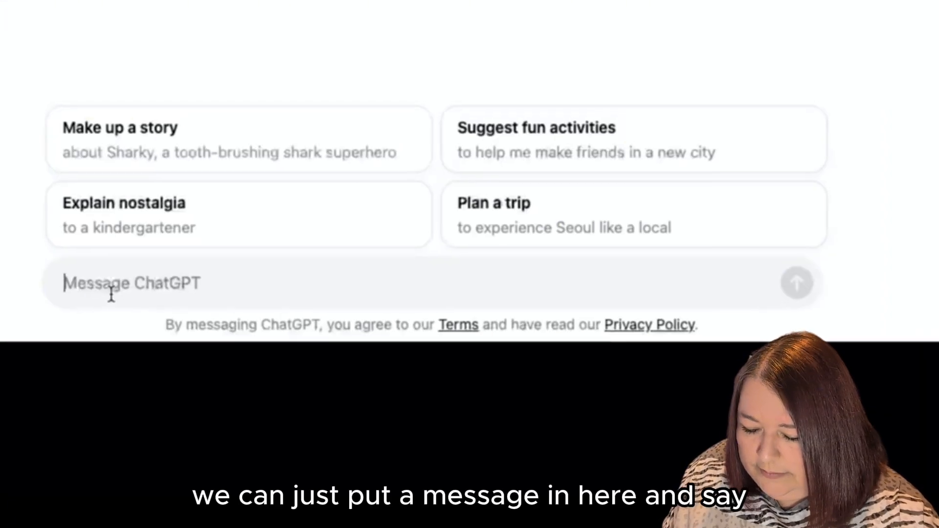
{"action": "type", "text": "i have a n"}
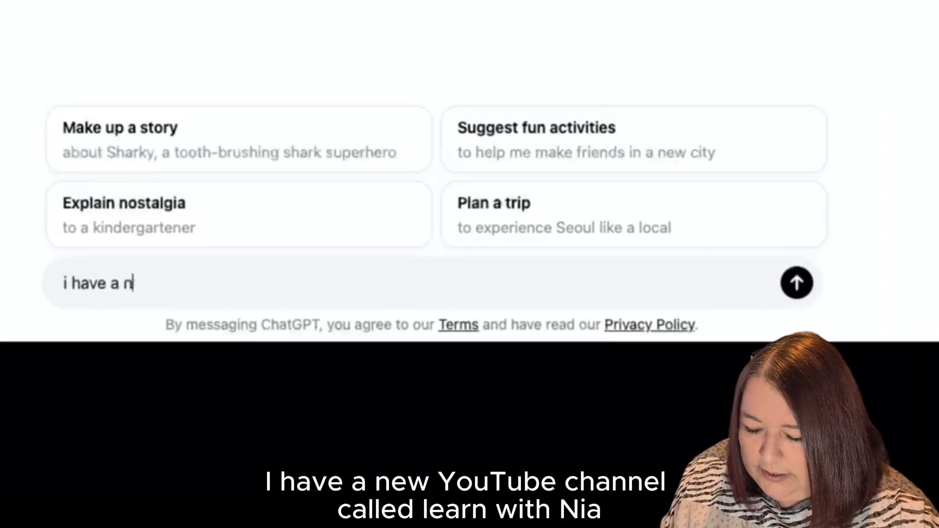
{"action": "type", "text": "ew youtube "}
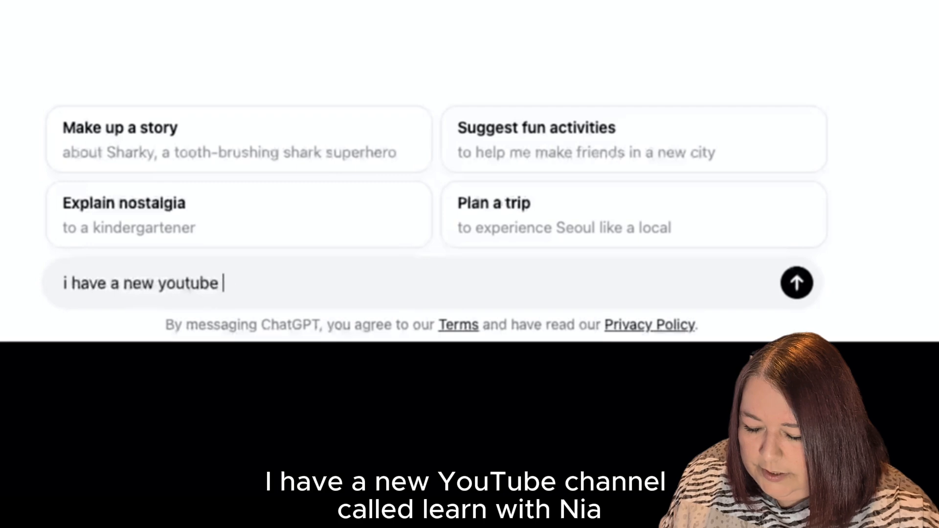
{"action": "type", "text": "channel call"}
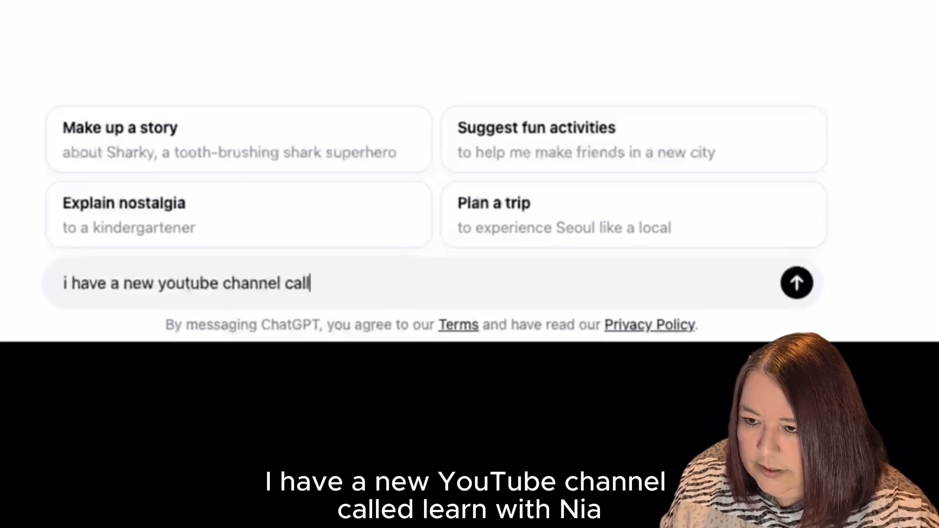
{"action": "type", "text": "ed learn"}
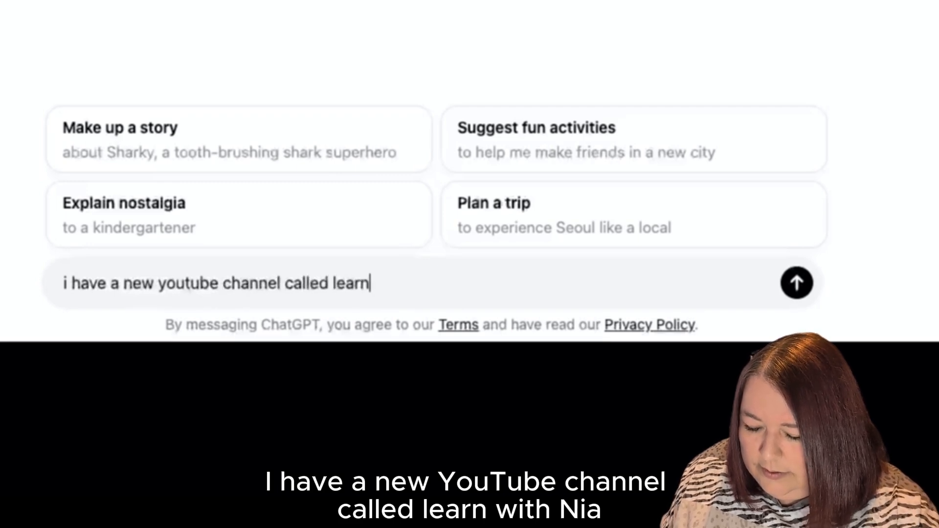
{"action": "type", "text": " with Nia. "}
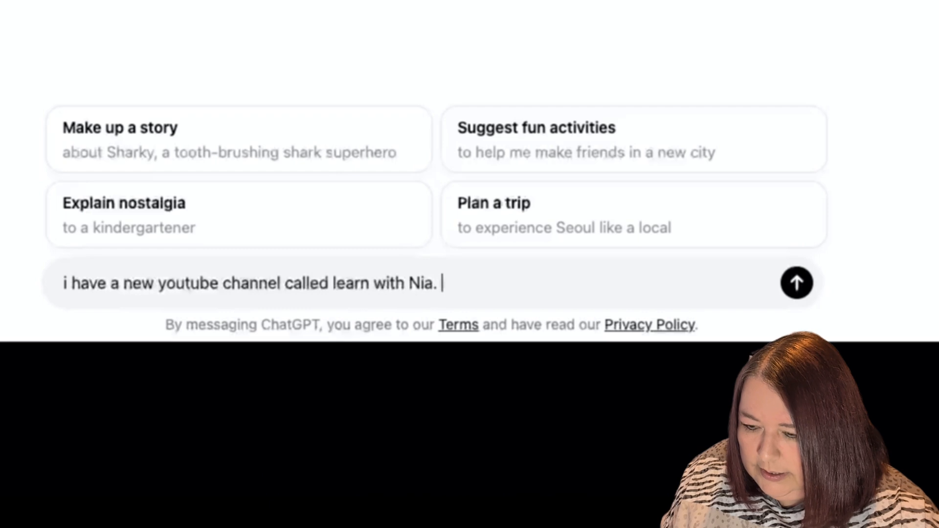
{"action": "type", "text": "Can you "}
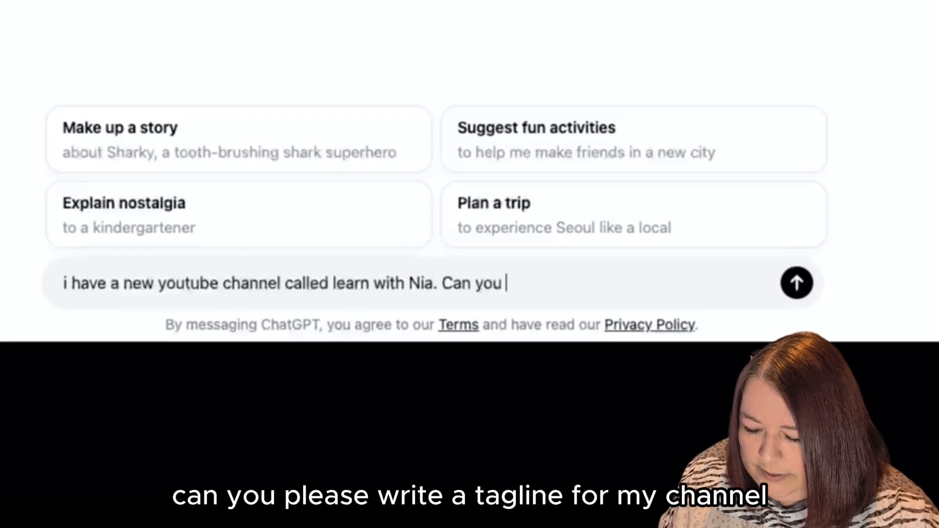
{"action": "type", "text": "please writ"}
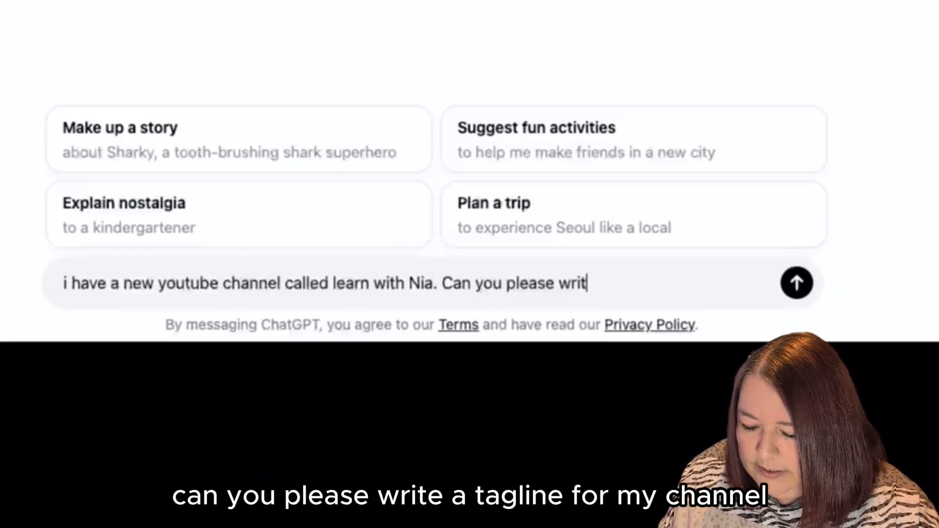
{"action": "type", "text": "e a tagline "}
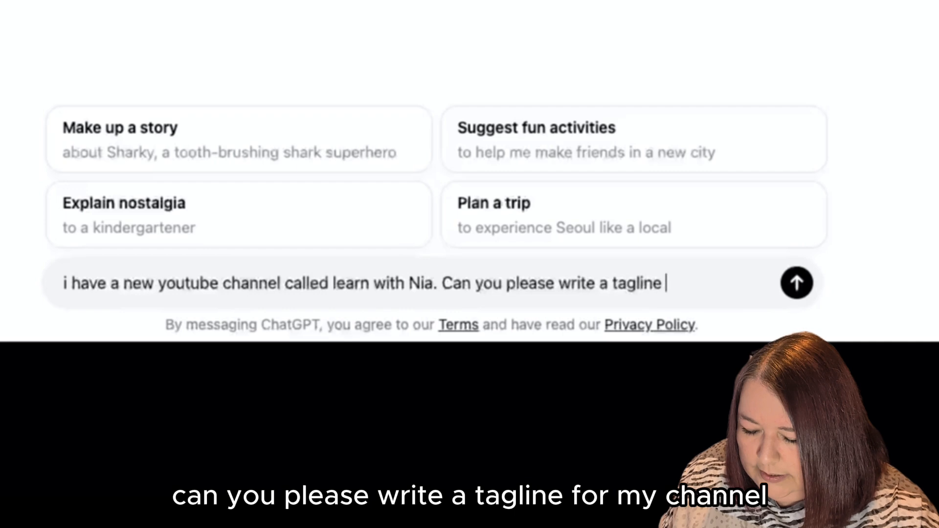
{"action": "type", "text": "for my chan"}
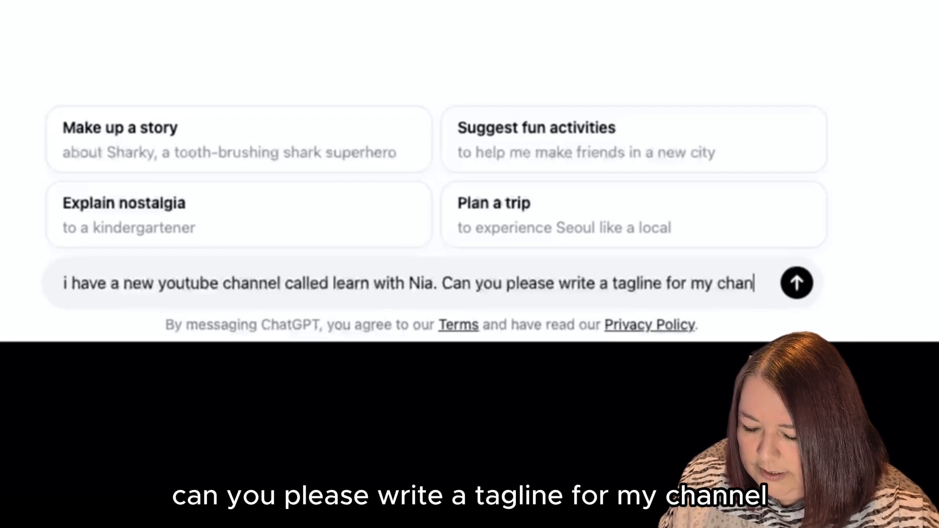
Continue the message with the channel's topic: "it is about setting uo a new youtube".
{"action": "type", "text": "nel. it is"}
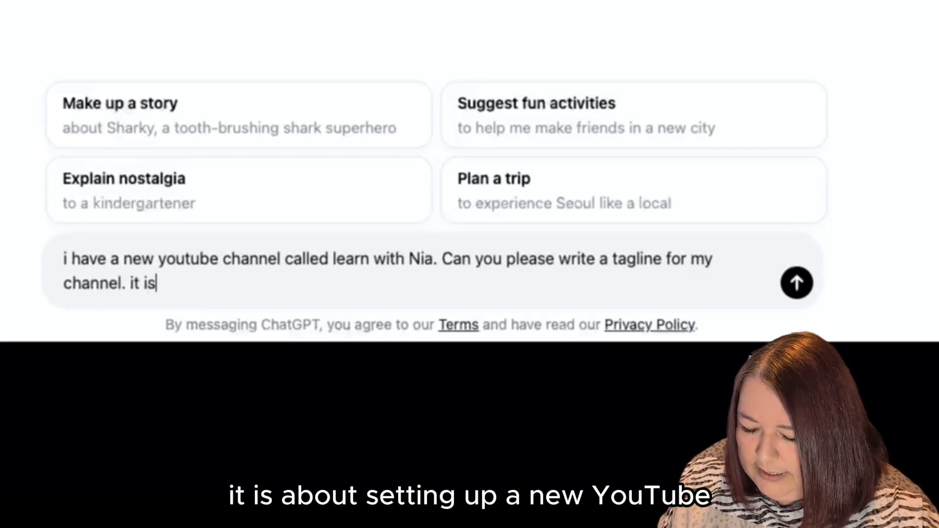
{"action": "type", "text": " about "}
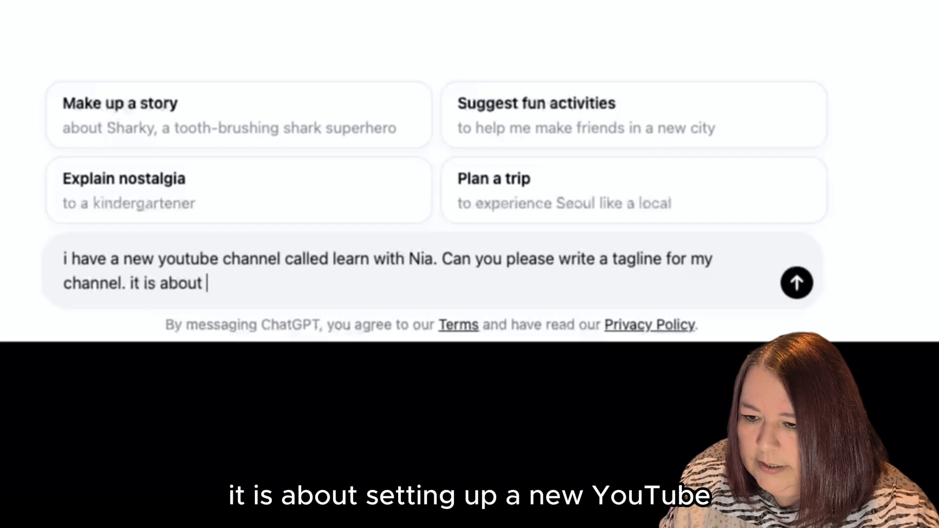
{"action": "type", "text": "s"}
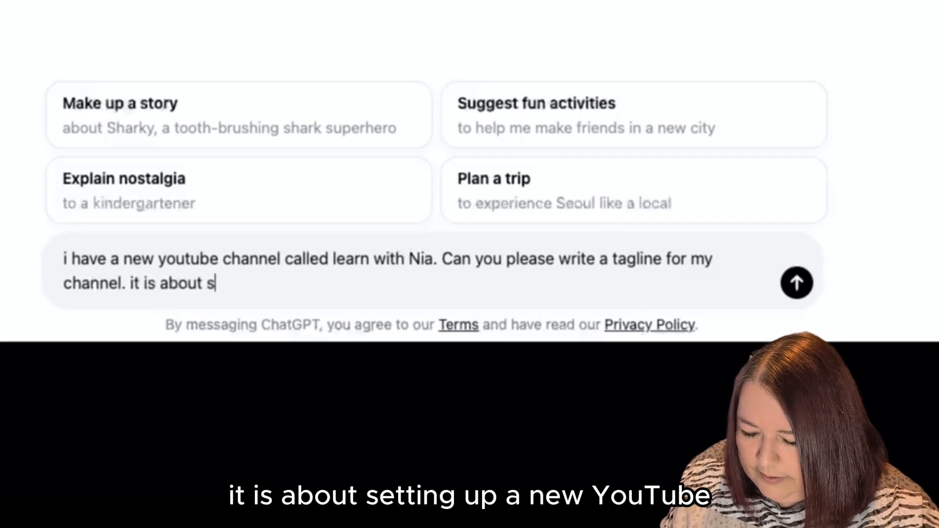
{"action": "type", "text": "etting uo a new youtu"}
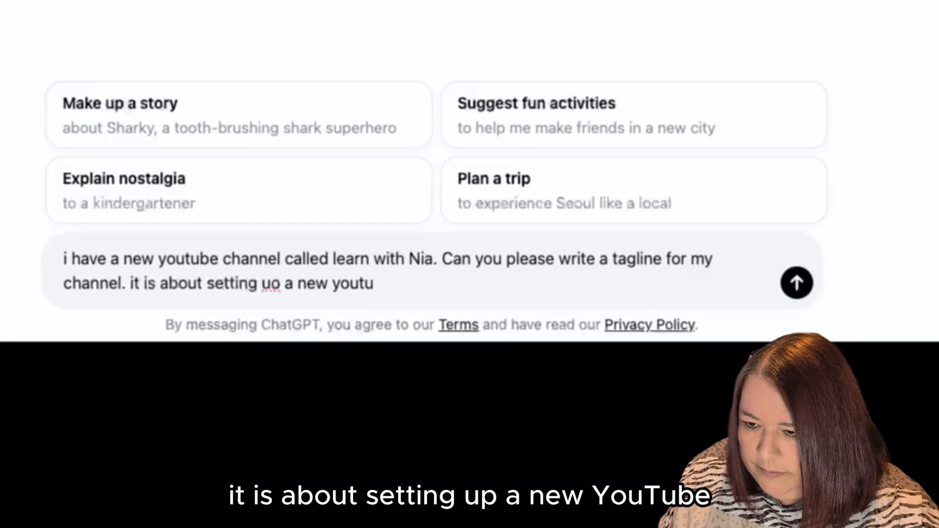
{"action": "type", "text": "be"}
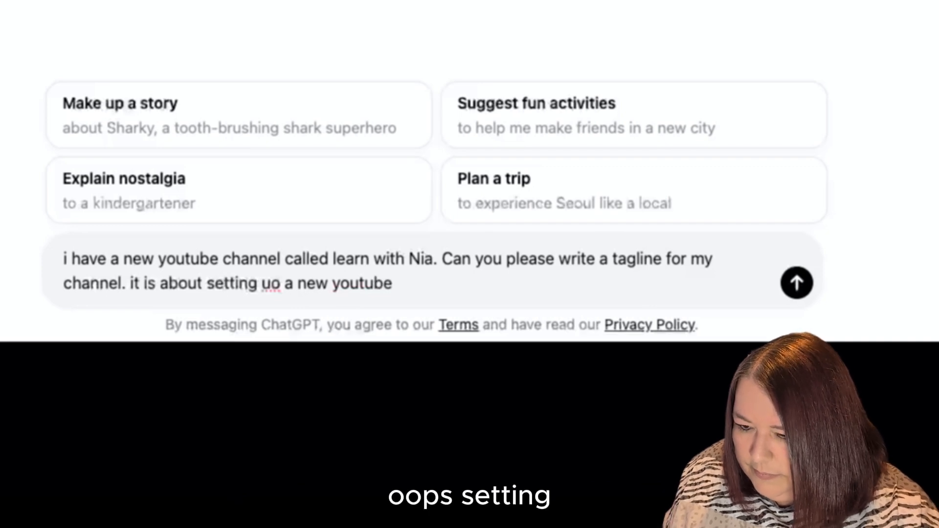
Correct the misspelled word "uo" to "up" in the message and return to the end of the text.
{"action": "key", "text": "Left"}
{"action": "key", "text": "Left"}
{"action": "key", "text": "Left"}
{"action": "key", "text": "Left"}
{"action": "key", "text": "Left"}
{"action": "key", "text": "Left"}
{"action": "key", "text": "Left"}
{"action": "key", "text": "Left"}
{"action": "key", "text": "Left"}
{"action": "key", "text": "Left"}
{"action": "key", "text": "Left"}
{"action": "key", "text": "Left"}
{"action": "key", "text": "Left"}
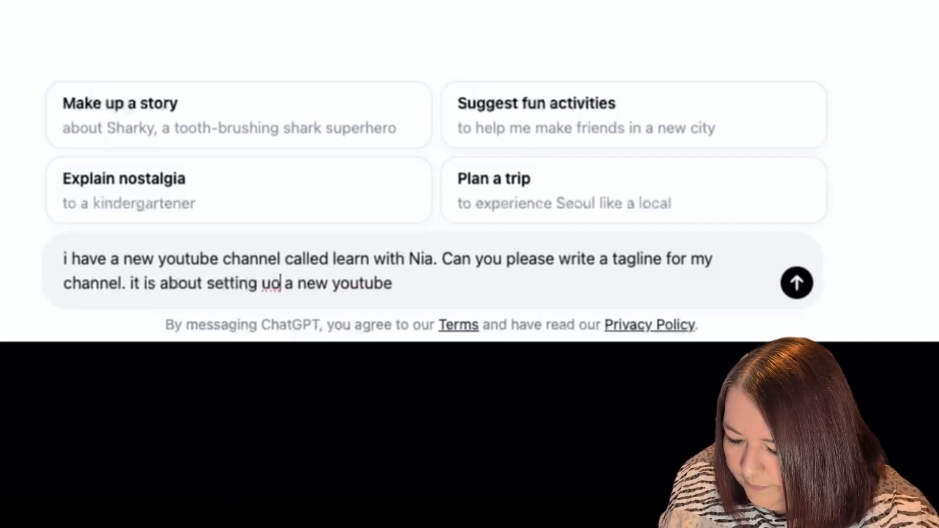
{"action": "key", "text": "BackSpace"}
{"action": "type", "text": "p"}
{"action": "key", "text": "Right"}
{"action": "key", "text": "Right"}
{"action": "key", "text": "Right"}
{"action": "key", "text": "Right"}
{"action": "key", "text": "Right"}
{"action": "key", "text": "Right"}
{"action": "key", "text": "Right"}
{"action": "key", "text": "Right"}
{"action": "key", "text": "Right"}
{"action": "key", "text": "Right"}
{"action": "key", "text": "Right"}
{"action": "key", "text": "Right"}
{"action": "key", "text": "Right"}
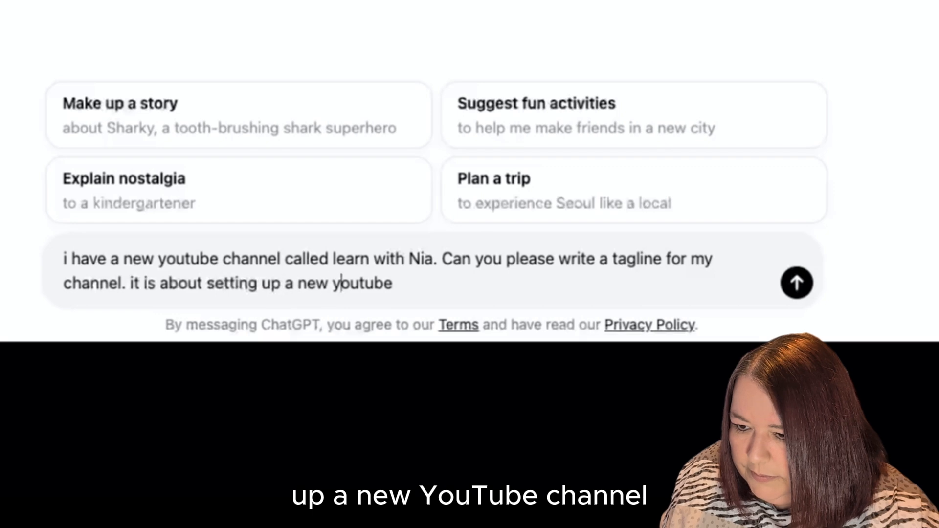
Complete the ChatGPT message with "channel and tips and tutorials on how to use canva, capcut etc." and send it.
{"action": "type", "text": "chann"}
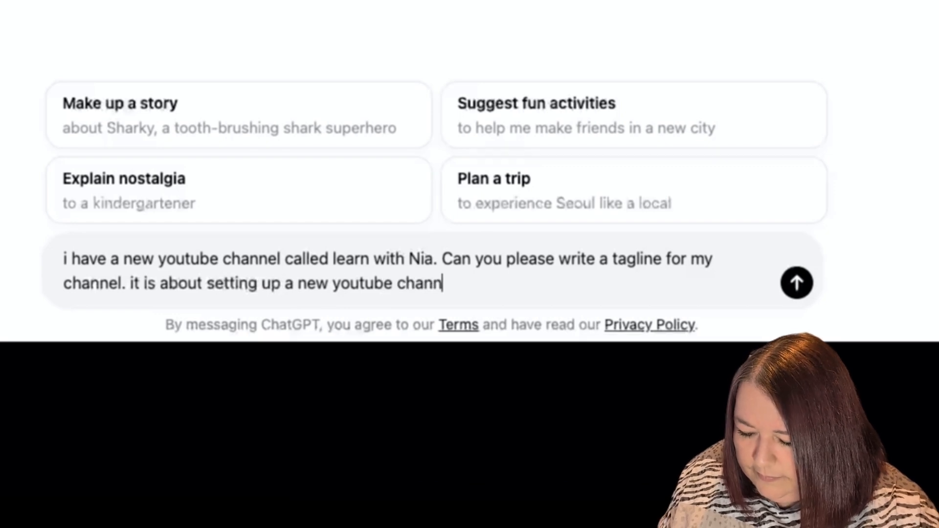
{"action": "type", "text": "el and tips and "}
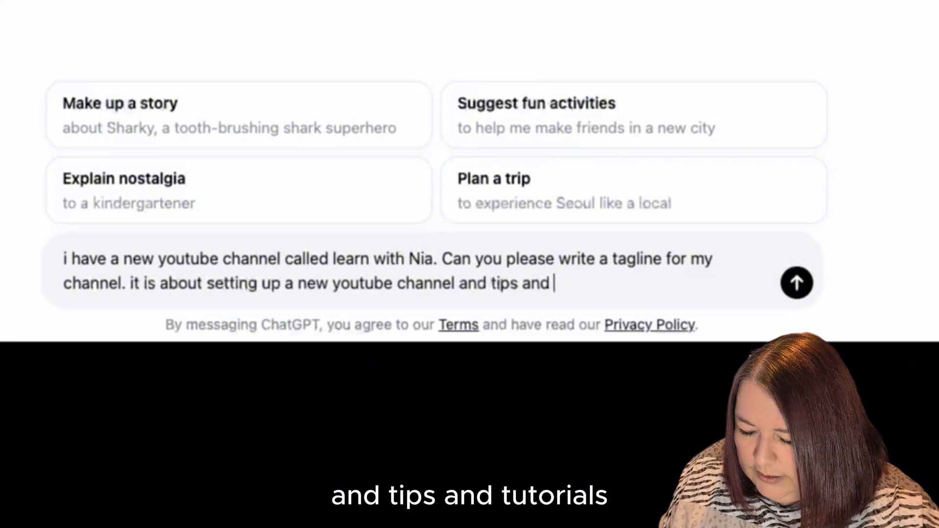
{"action": "type", "text": "tut"}
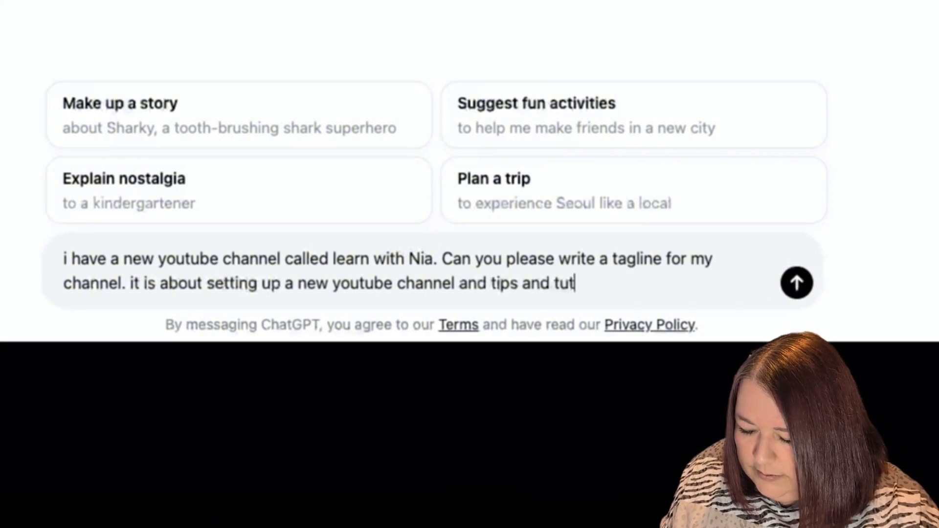
{"action": "type", "text": "orials o"}
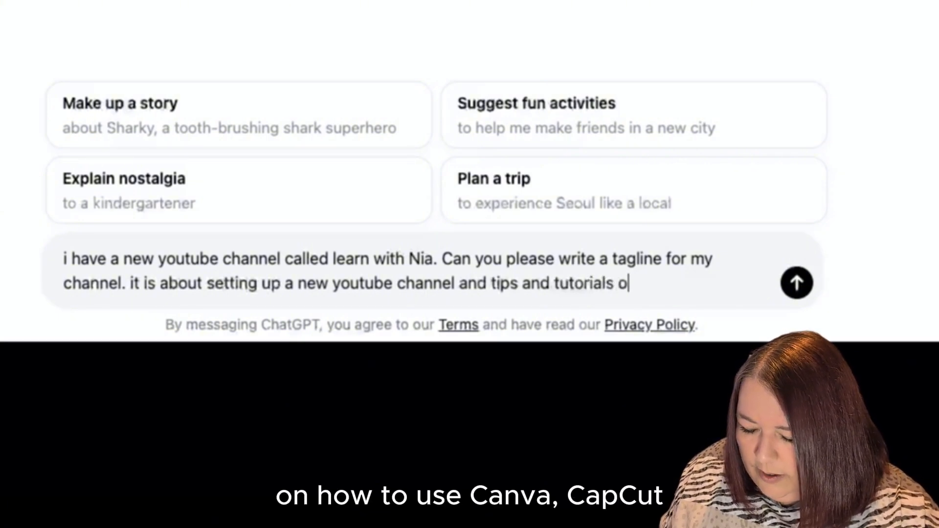
{"action": "type", "text": "n how to use"}
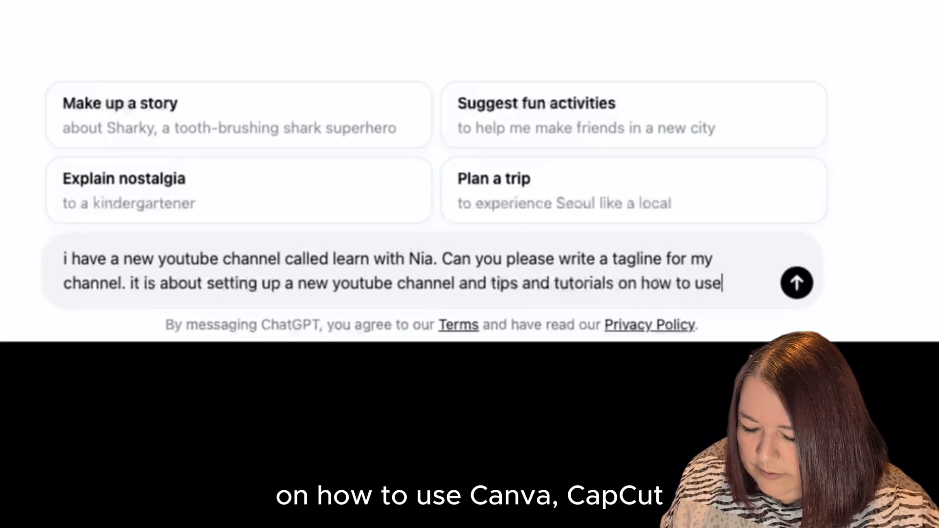
{"action": "type", "text": " canva, capcut etc."}
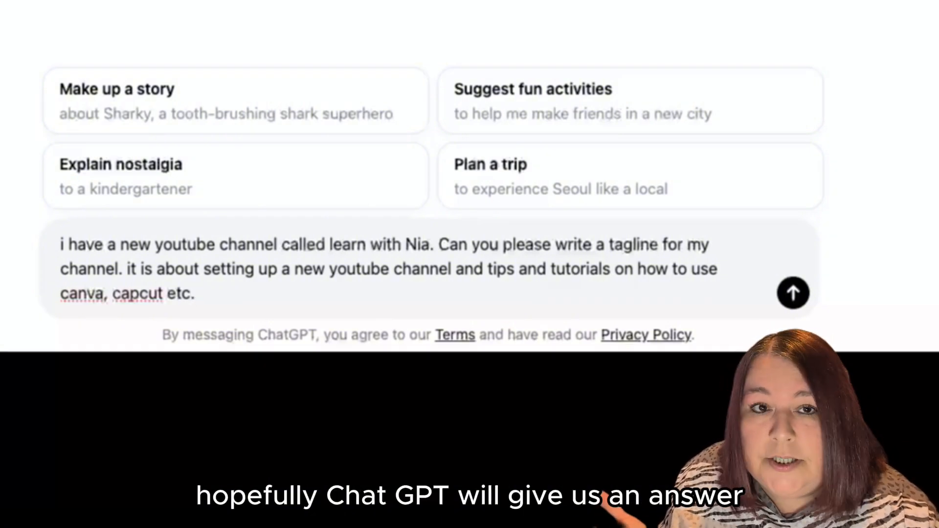
{"action": "key", "text": "Return"}
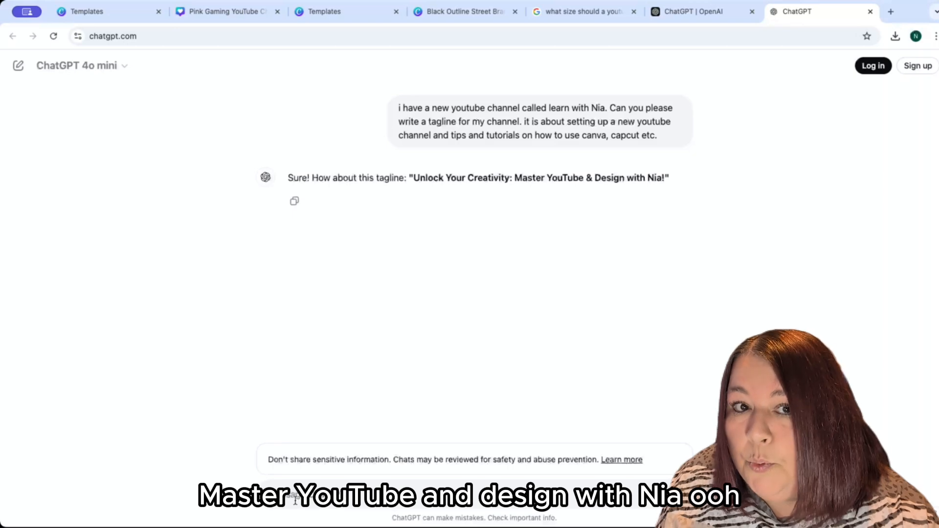
Ask ChatGPT for an alternative tagline with the message "can you give me another one please?".
{"action": "type", "text": "can you give m"}
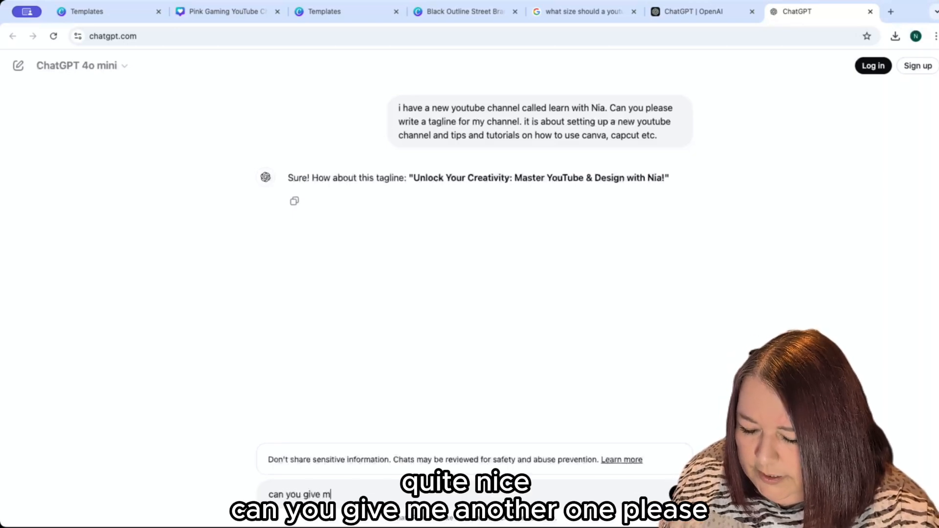
{"action": "type", "text": "e anoth"}
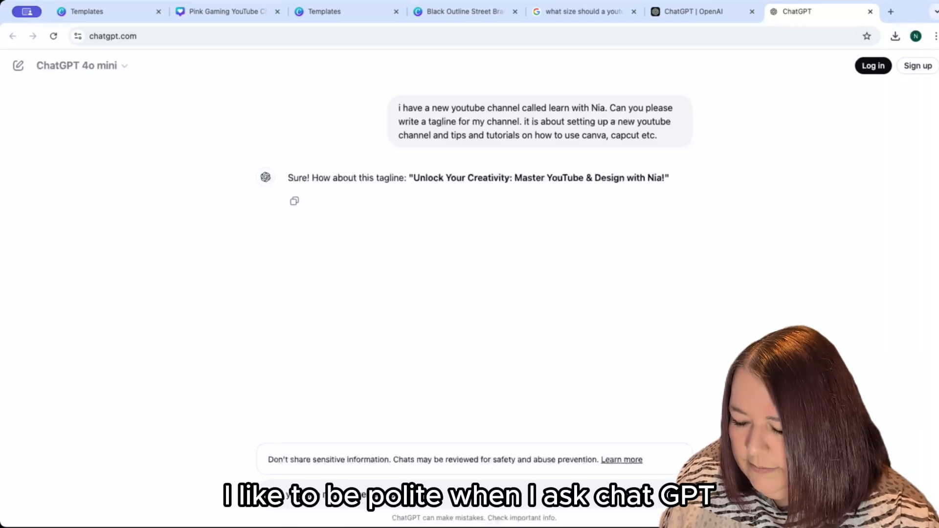
{"action": "type", "text": "er one please?"}
{"action": "key", "text": "Return"}
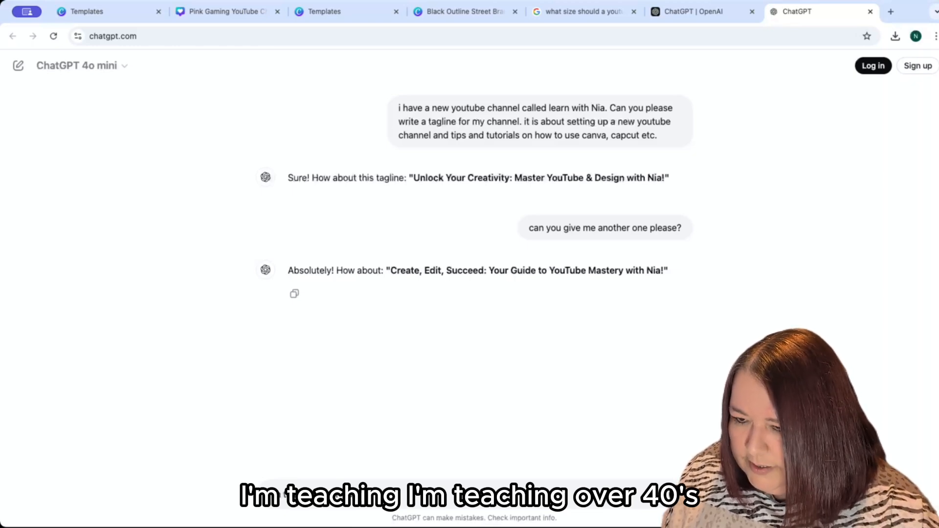
Send the message "i'm teaching over 40's can you add this in please" and copy ChatGPT's revised tagline reply.
{"action": "type", "text": "s can you add this in please"}
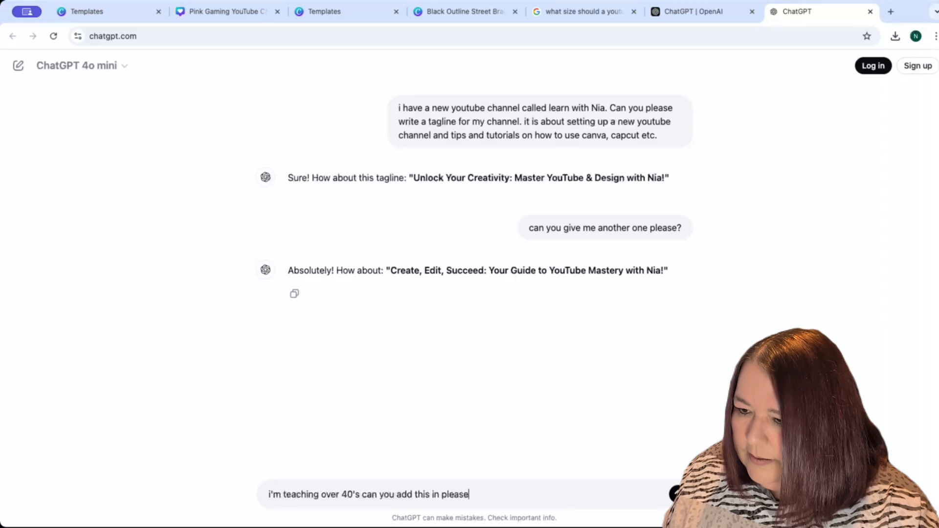
{"action": "key", "text": "Return"}
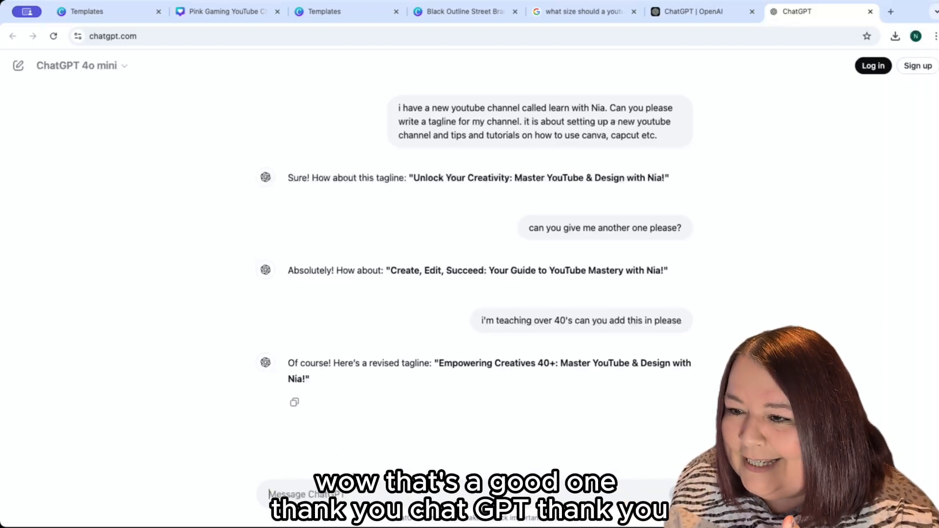
{"action": "left_click", "coordinate": [295, 404]}
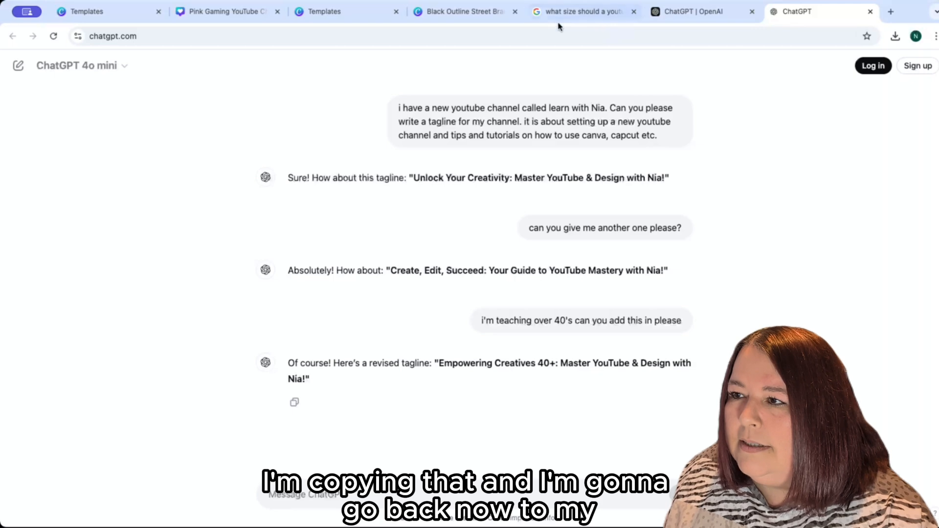
Switch back to the Canva banner design and replace the "Tutorials & Tips" heading with the copied ChatGPT reply.
{"action": "left_click", "coordinate": [251, 18]}
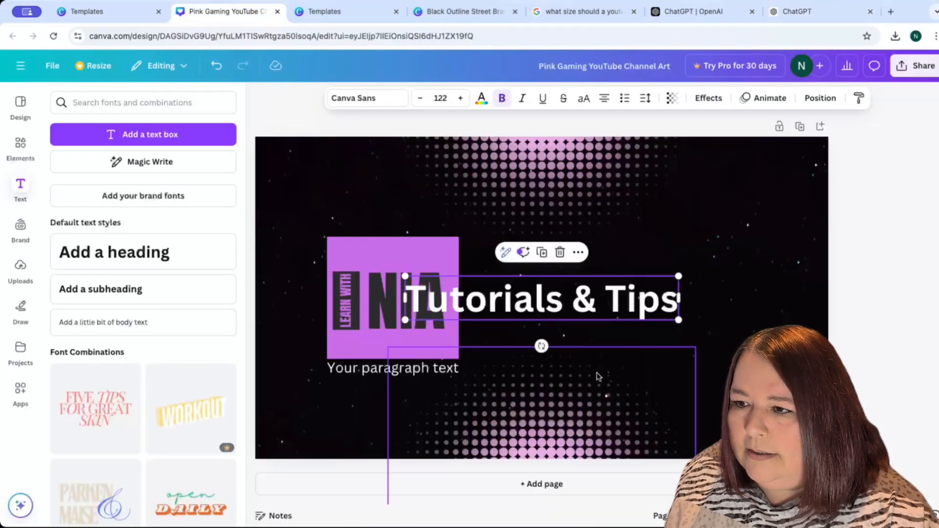
{"action": "double_click", "coordinate": [546, 307]}
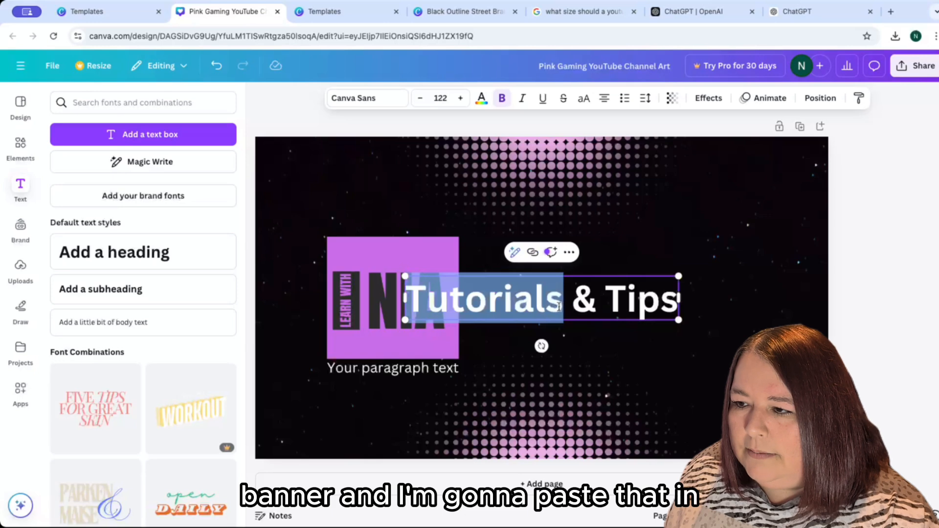
{"action": "left_click_drag", "start_coordinate": [676, 304], "coordinate": [415, 289]}
{"action": "key", "text": "ctrl+v"}
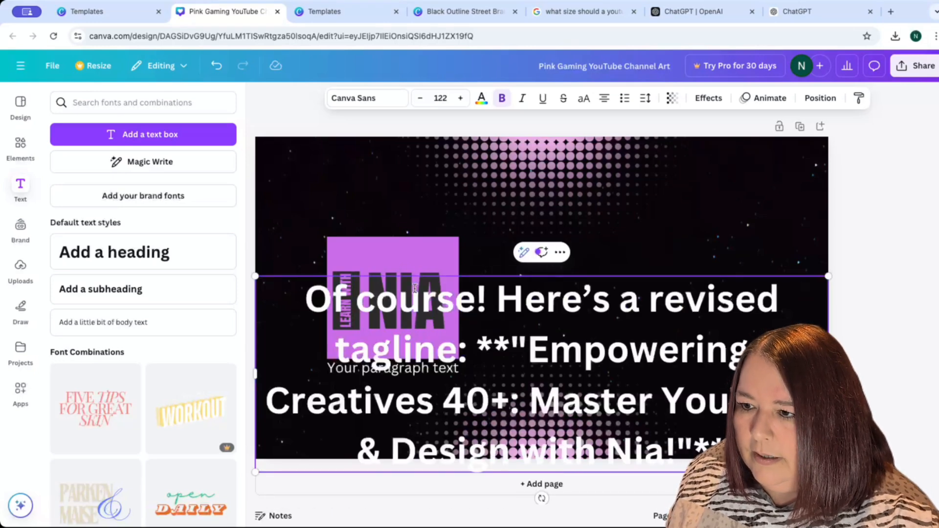
Delete the introductory sentence, asterisks and opening quotation mark so the banner text starts with "Empowering Creatives 40+:".
{"action": "left_click", "coordinate": [527, 347]}
{"action": "key", "text": "BackSpace"}
{"action": "key", "text": "BackSpace"}
{"action": "key", "text": "BackSpace"}
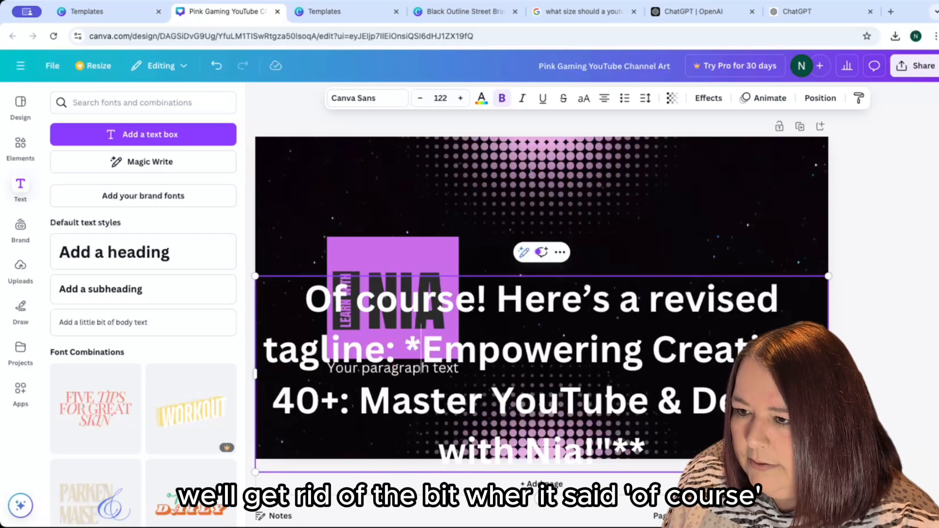
{"action": "key", "text": "BackSpace"}
{"action": "key", "text": "BackSpace"}
{"action": "key", "text": "BackSpace"}
{"action": "key", "text": "BackSpace"}
{"action": "key", "text": "BackSpace"}
{"action": "key", "text": "BackSpace"}
{"action": "key", "text": "BackSpace"}
{"action": "key", "text": "BackSpace"}
{"action": "key", "text": "BackSpace"}
{"action": "key", "text": "BackSpace"}
{"action": "key", "text": "BackSpace"}
{"action": "key", "text": "BackSpace"}
{"action": "key", "text": "BackSpace"}
{"action": "key", "text": "BackSpace"}
{"action": "key", "text": "BackSpace"}
{"action": "key", "text": "BackSpace"}
{"action": "key", "text": "BackSpace"}
{"action": "key", "text": "BackSpace"}
{"action": "key", "text": "BackSpace"}
{"action": "key", "text": "BackSpace"}
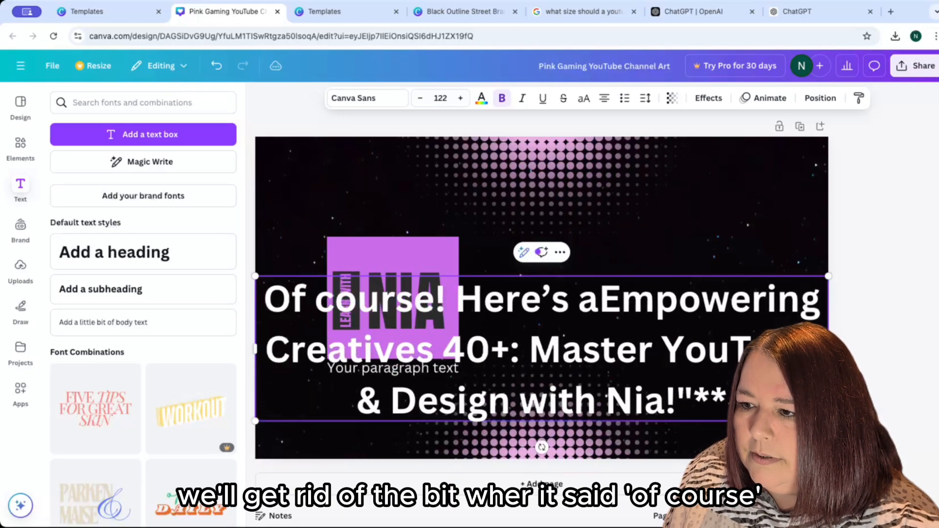
{"action": "key", "text": "BackSpace"}
{"action": "key", "text": "BackSpace"}
{"action": "key", "text": "BackSpace"}
{"action": "key", "text": "BackSpace"}
{"action": "key", "text": "BackSpace"}
{"action": "key", "text": "BackSpace"}
{"action": "key", "text": "BackSpace"}
{"action": "key", "text": "BackSpace"}
{"action": "key", "text": "BackSpace"}
{"action": "key", "text": "BackSpace"}
{"action": "key", "text": "BackSpace"}
{"action": "key", "text": "BackSpace"}
{"action": "key", "text": "BackSpace"}
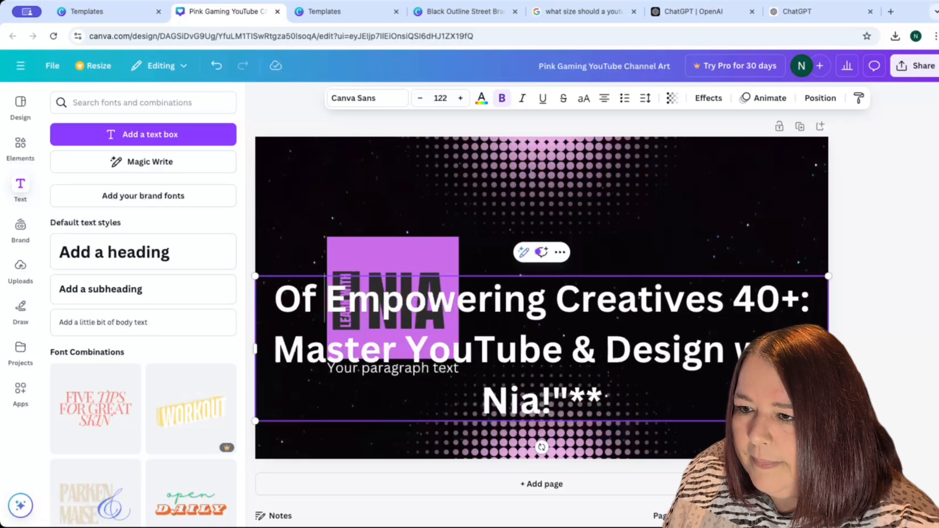
{"action": "key", "text": "BackSpace"}
{"action": "key", "text": "BackSpace"}
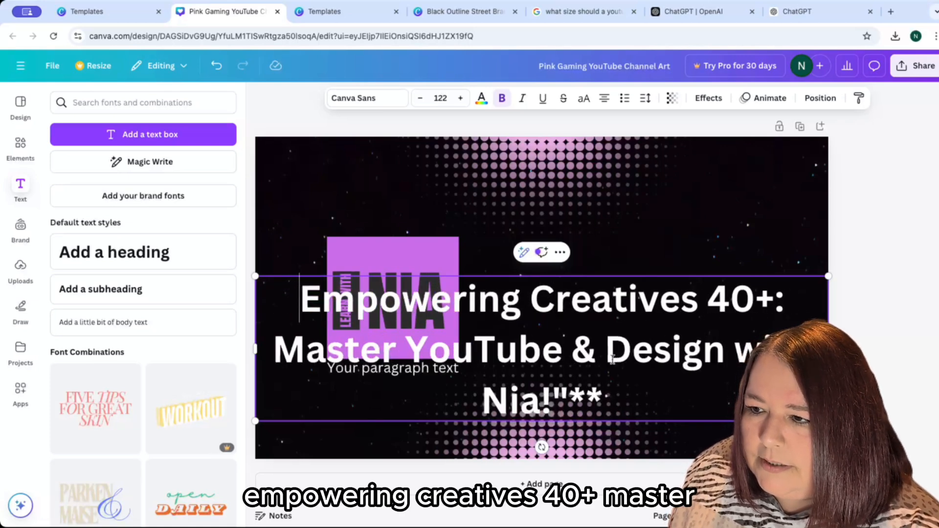
Remove the closing quotation mark and two asterisks from the end of the tagline.
{"action": "key", "text": "BackSpace"}
{"action": "key", "text": "BackSpace"}
{"action": "key", "text": "BackSpace"}
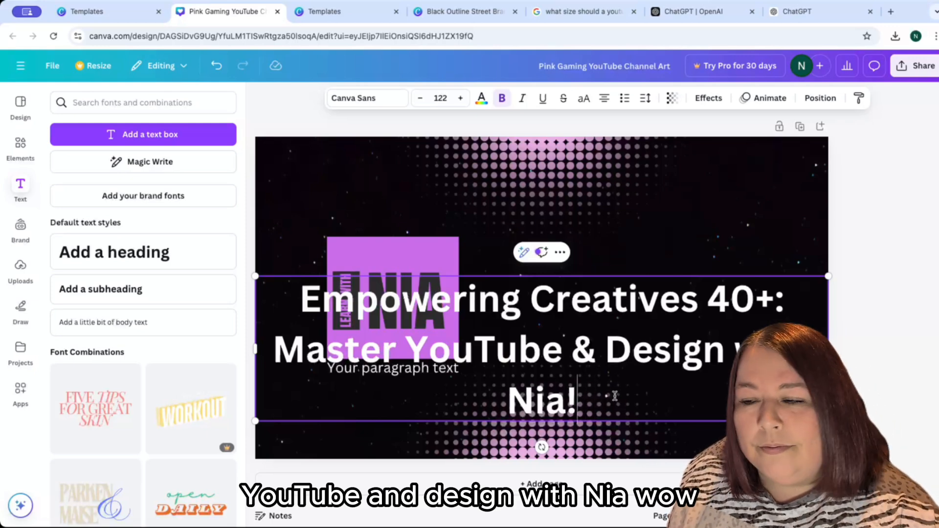
Reduce the tagline's font size to 51 and insert a line break before "Master YouTube".
{"action": "left_click", "coordinate": [420, 98]}
{"action": "left_click", "coordinate": [419, 99]}
{"action": "left_click", "coordinate": [419, 99]}
{"action": "left_click", "coordinate": [419, 98]}
{"action": "left_click", "coordinate": [419, 98]}
{"action": "left_click", "coordinate": [420, 98]}
{"action": "left_click", "coordinate": [419, 99]}
{"action": "left_click", "coordinate": [419, 98]}
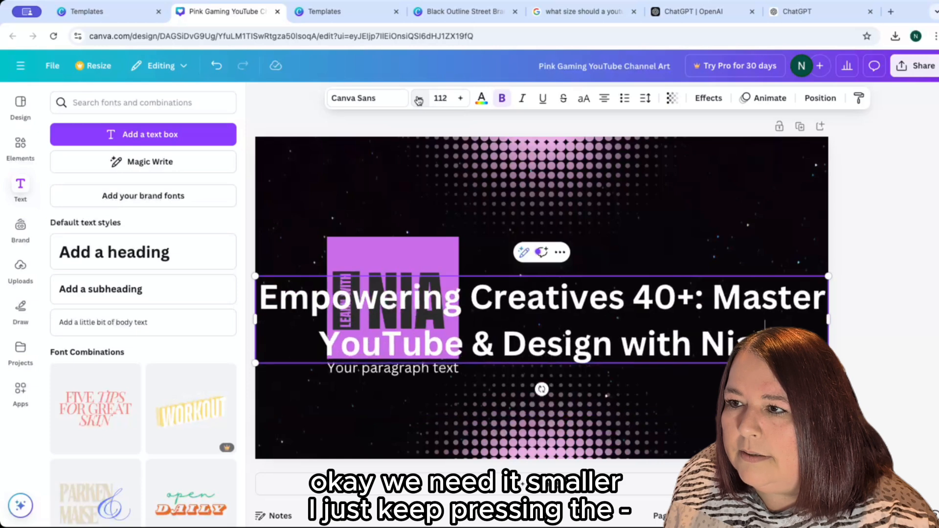
{"action": "left_click", "coordinate": [419, 98]}
{"action": "left_click", "coordinate": [419, 98]}
{"action": "left_click", "coordinate": [419, 98]}
{"action": "left_click", "coordinate": [419, 98]}
{"action": "left_click", "coordinate": [420, 98]}
{"action": "left_click", "coordinate": [419, 99]}
{"action": "left_click", "coordinate": [420, 99]}
{"action": "left_click", "coordinate": [419, 99]}
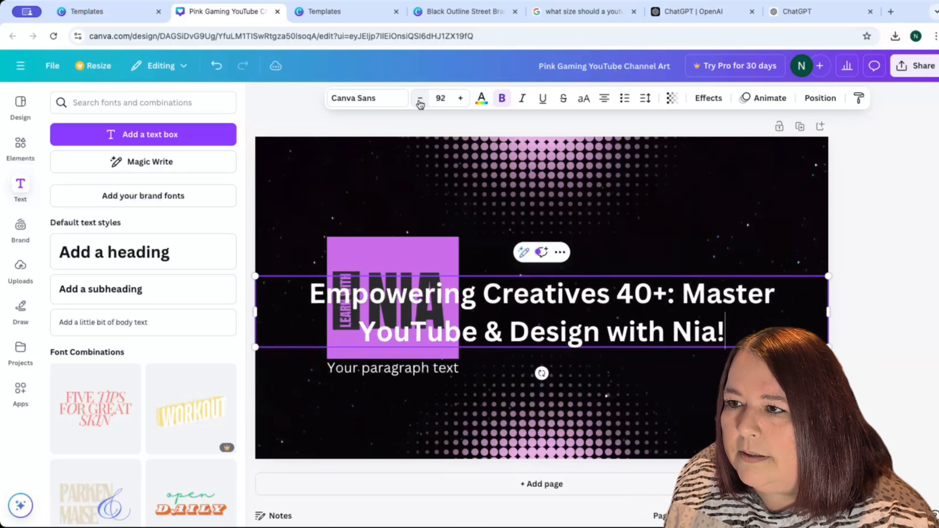
{"action": "left_click", "coordinate": [420, 99]}
{"action": "left_click", "coordinate": [420, 99]}
{"action": "left_click", "coordinate": [419, 99]}
{"action": "left_click", "coordinate": [420, 98]}
{"action": "left_click", "coordinate": [419, 98]}
{"action": "left_click", "coordinate": [419, 99]}
{"action": "left_click", "coordinate": [419, 99]}
{"action": "left_click", "coordinate": [419, 98]}
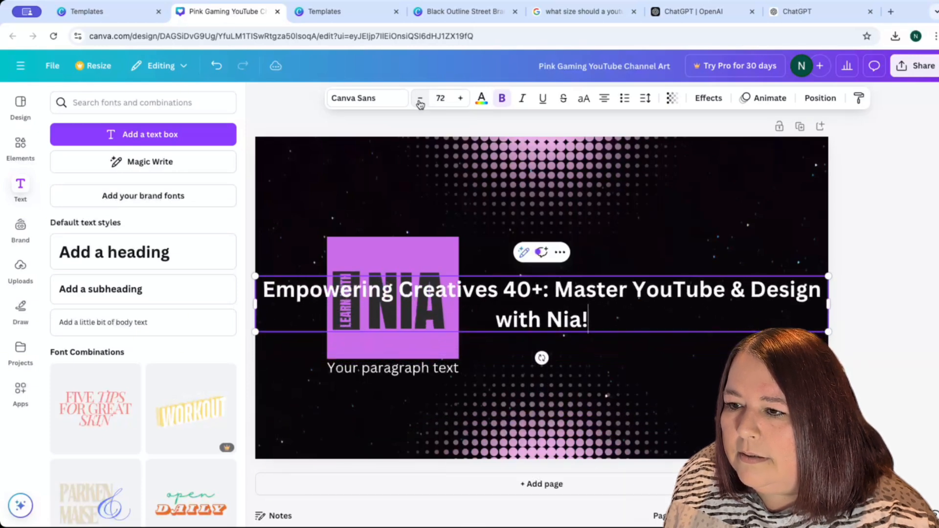
{"action": "left_click", "coordinate": [420, 98]}
{"action": "left_click", "coordinate": [419, 98]}
{"action": "left_click", "coordinate": [419, 98]}
{"action": "left_click", "coordinate": [419, 98]}
{"action": "left_click", "coordinate": [420, 99]}
{"action": "left_click", "coordinate": [419, 98]}
{"action": "left_click", "coordinate": [419, 99]}
{"action": "left_click", "coordinate": [419, 98]}
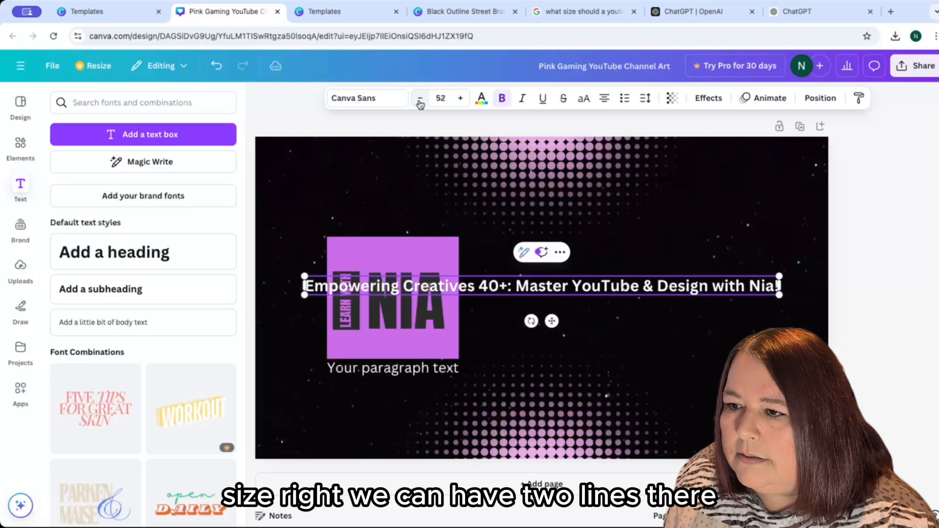
{"action": "left_click", "coordinate": [420, 101]}
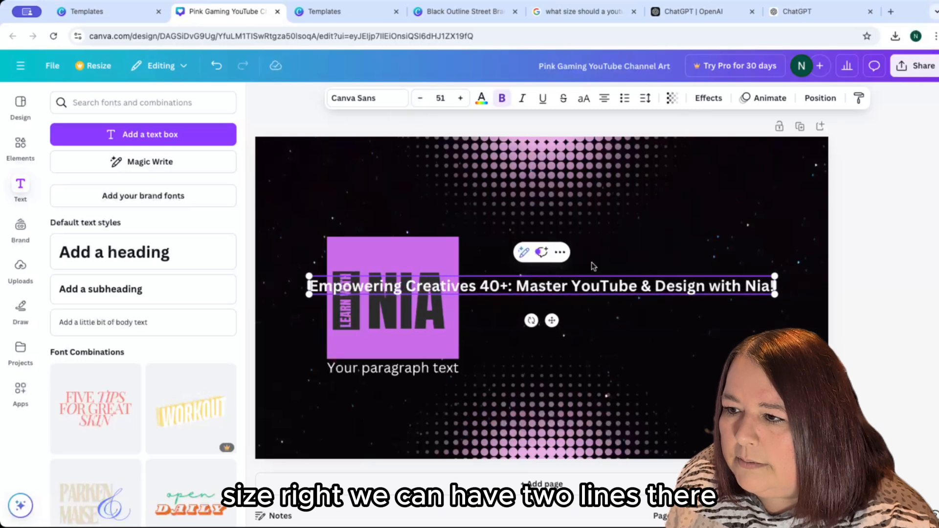
{"action": "left_click", "coordinate": [515, 287]}
{"action": "key", "text": "Return"}
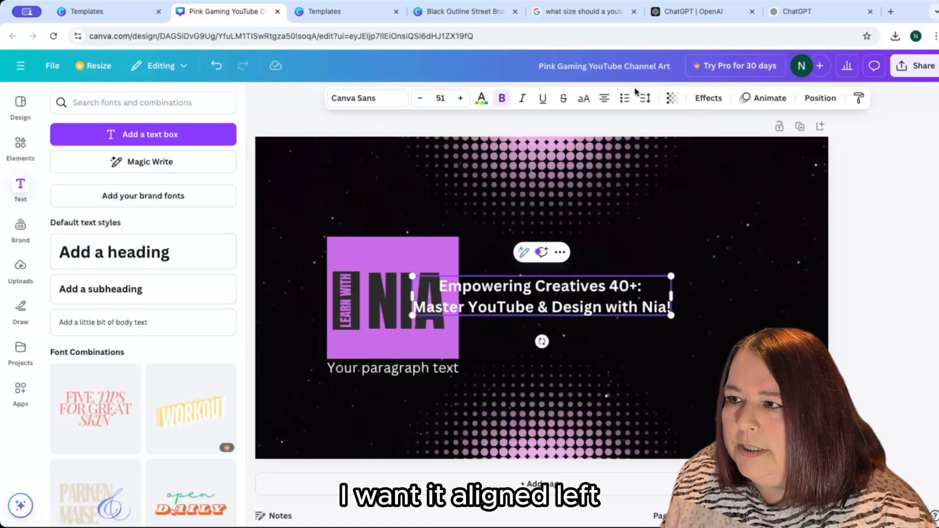
Left-align both lines of the tagline and move the text box to the empty area right of the logo.
{"action": "left_click", "coordinate": [605, 104]}
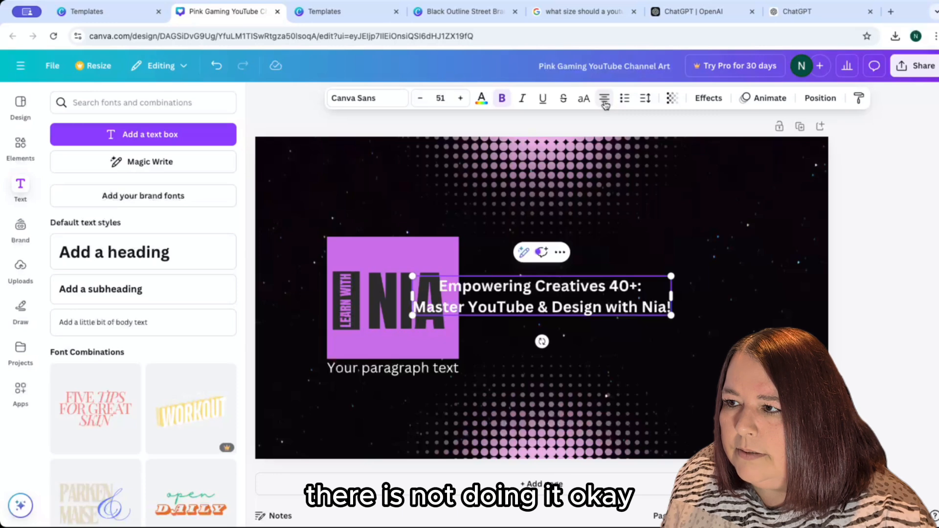
{"action": "left_click_drag", "start_coordinate": [440, 286], "coordinate": [671, 315]}
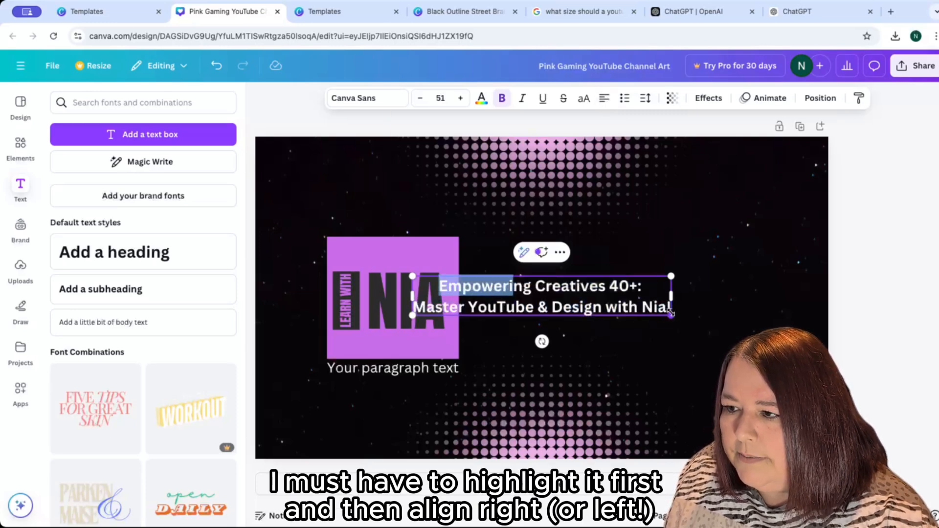
{"action": "left_click", "coordinate": [606, 102]}
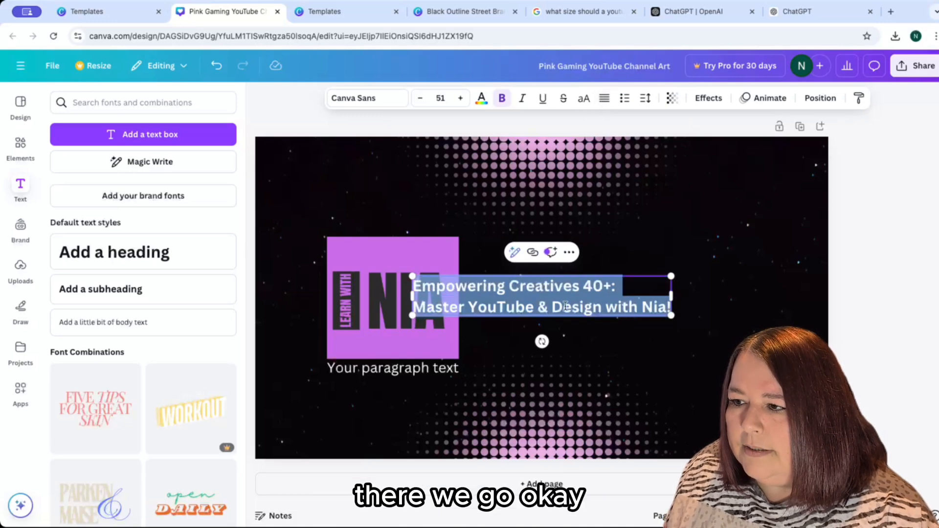
{"action": "left_click", "coordinate": [730, 329]}
{"action": "left_click_drag", "start_coordinate": [466, 285], "coordinate": [529, 292]}
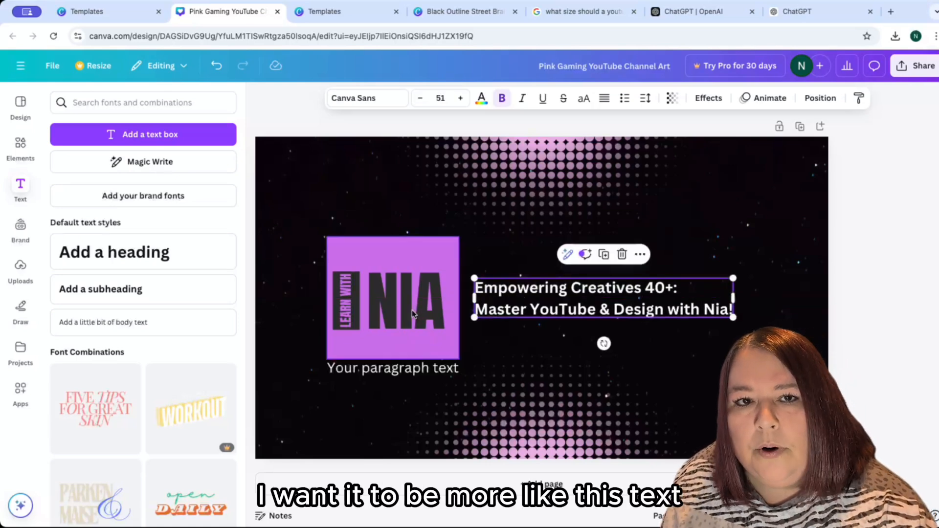
Change the font of the whole two-line tagline to Anton to match the logo lettering.
{"action": "double_click", "coordinate": [525, 292]}
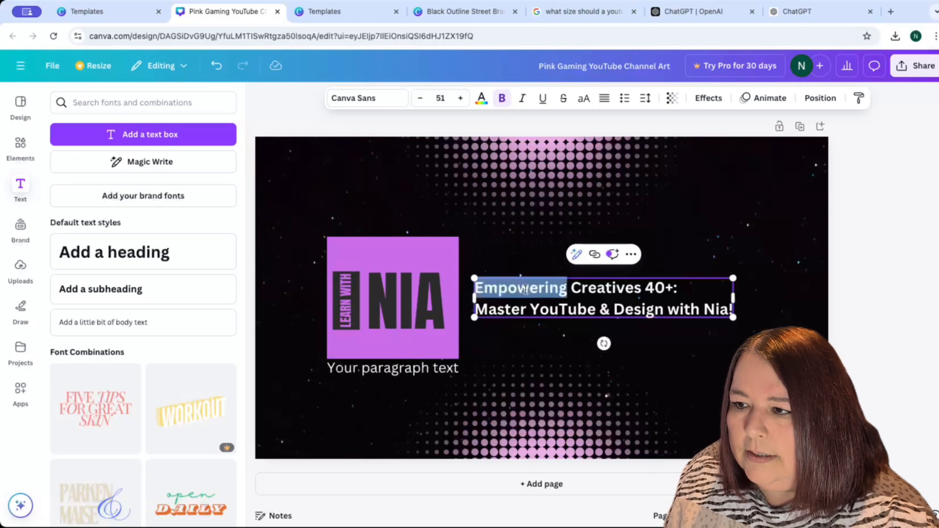
{"action": "left_click_drag", "start_coordinate": [539, 298], "coordinate": [731, 309]}
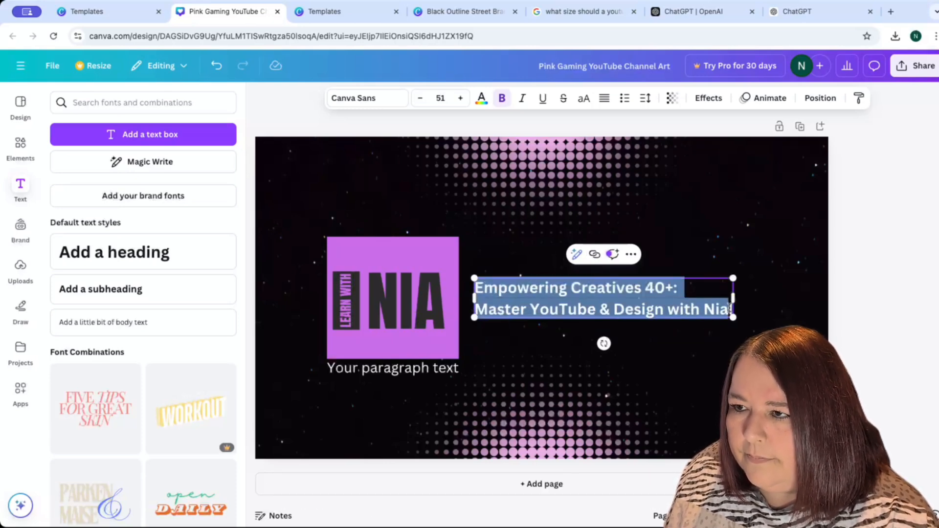
{"action": "left_click", "coordinate": [391, 102]}
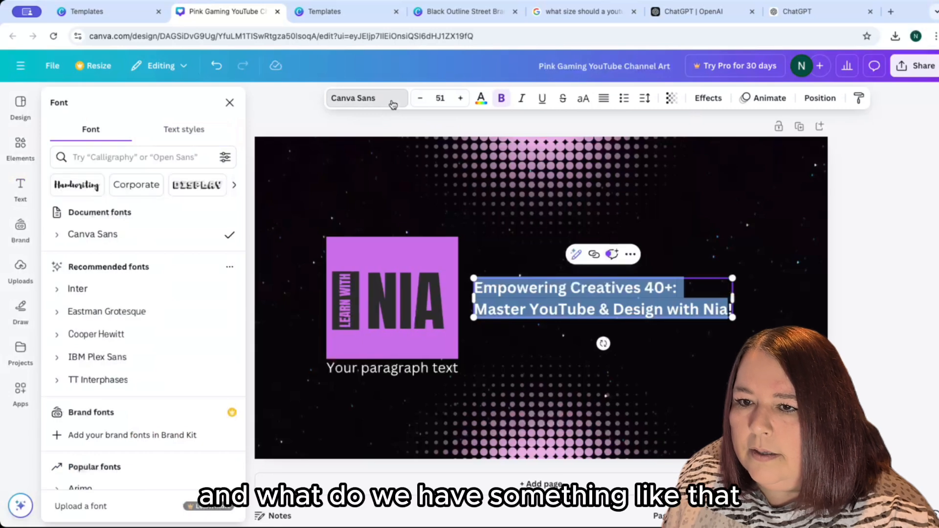
{"action": "scroll", "coordinate": [216, 342], "scroll_direction": "down", "scroll_amount": 5}
{"action": "left_click", "coordinate": [149, 237]}
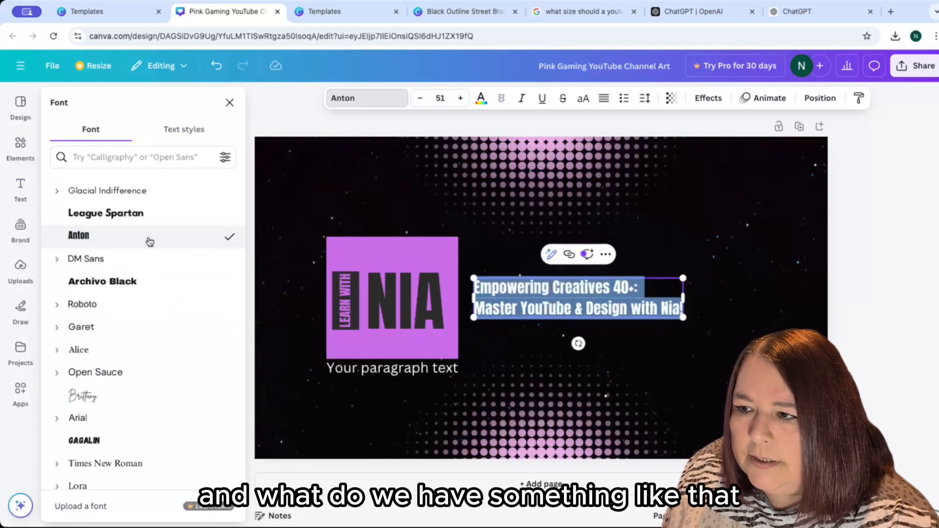
Delete the placeholder paragraph text box below the logo.
{"action": "left_click", "coordinate": [717, 340]}
{"action": "left_click", "coordinate": [430, 371]}
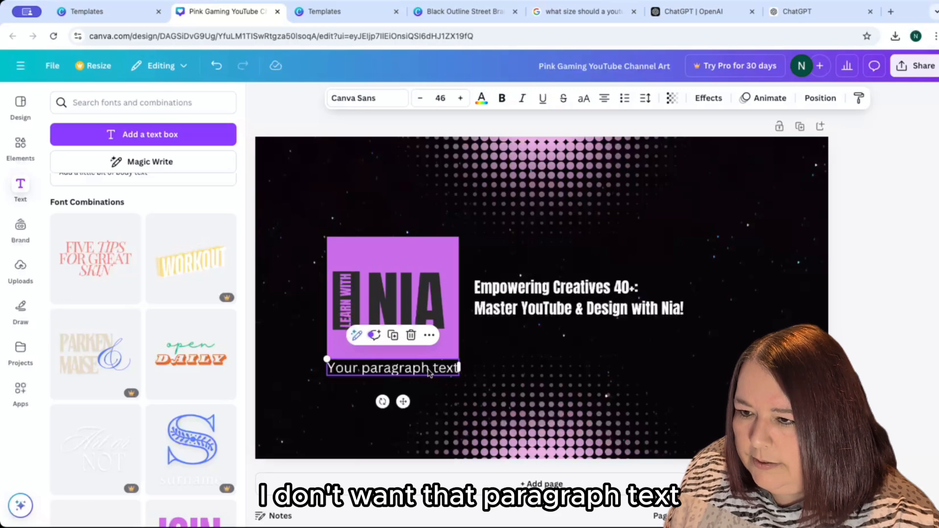
{"action": "left_click", "coordinate": [411, 335]}
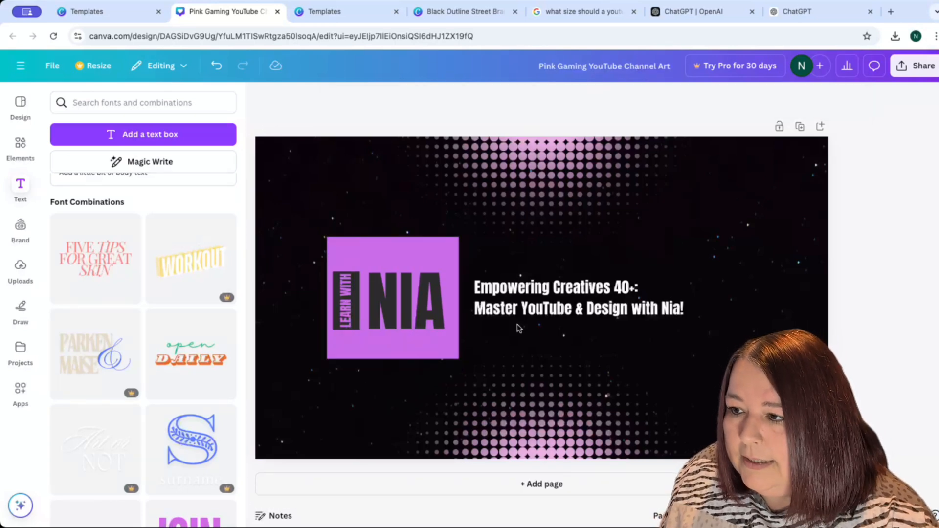
Increase the tagline's font size to 80 and reposition the text box so it lines up with the large logo lettering.
{"action": "left_click", "coordinate": [545, 315]}
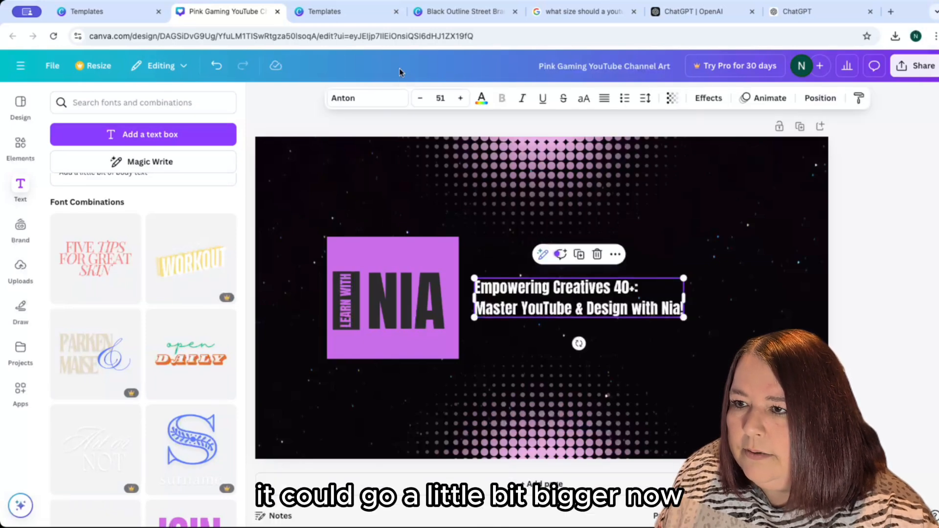
{"action": "left_click", "coordinate": [461, 100]}
{"action": "left_click", "coordinate": [461, 100]}
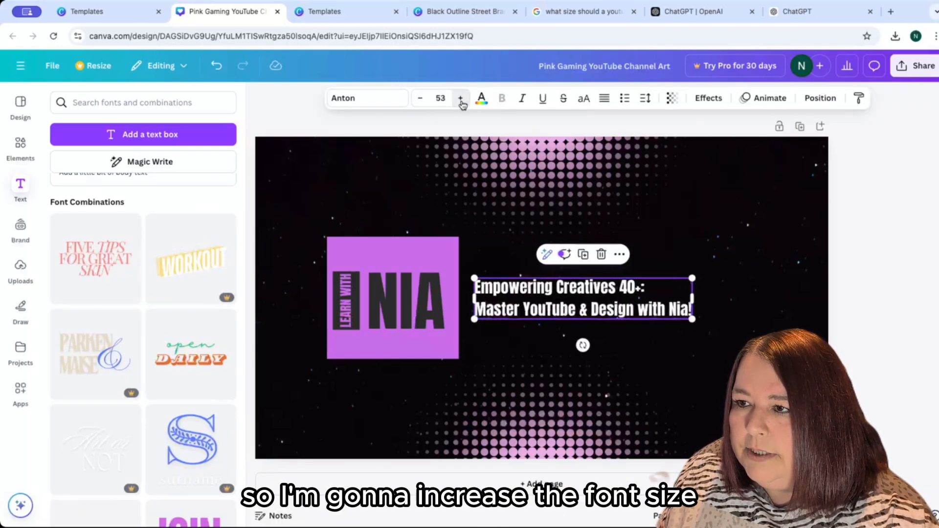
{"action": "left_click", "coordinate": [461, 99]}
{"action": "left_click", "coordinate": [461, 99]}
{"action": "left_click", "coordinate": [461, 100]}
{"action": "left_click", "coordinate": [461, 100]}
{"action": "left_click", "coordinate": [461, 100]}
{"action": "left_click", "coordinate": [461, 100]}
{"action": "left_click", "coordinate": [461, 100]}
{"action": "left_click", "coordinate": [461, 100]}
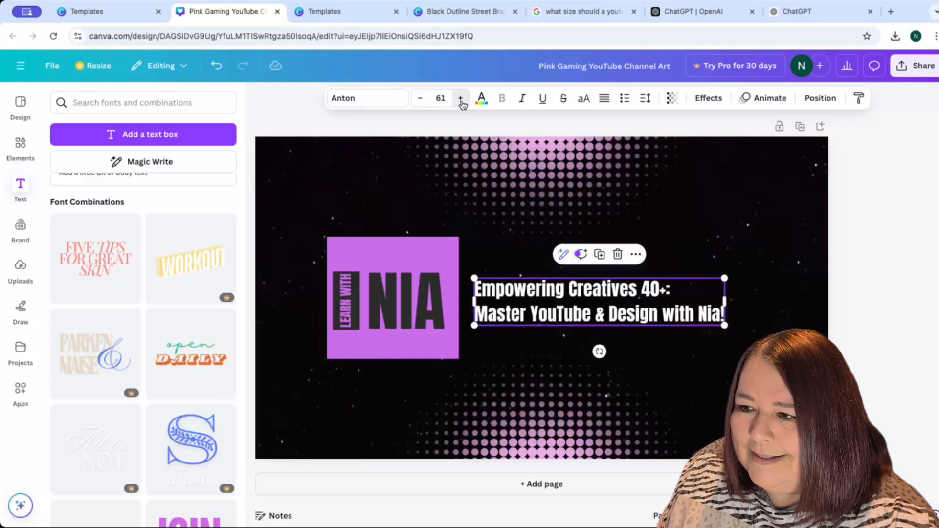
{"action": "left_click", "coordinate": [461, 100]}
{"action": "left_click", "coordinate": [461, 100]}
{"action": "left_click", "coordinate": [461, 100]}
{"action": "left_click", "coordinate": [461, 100]}
{"action": "left_click", "coordinate": [460, 100]}
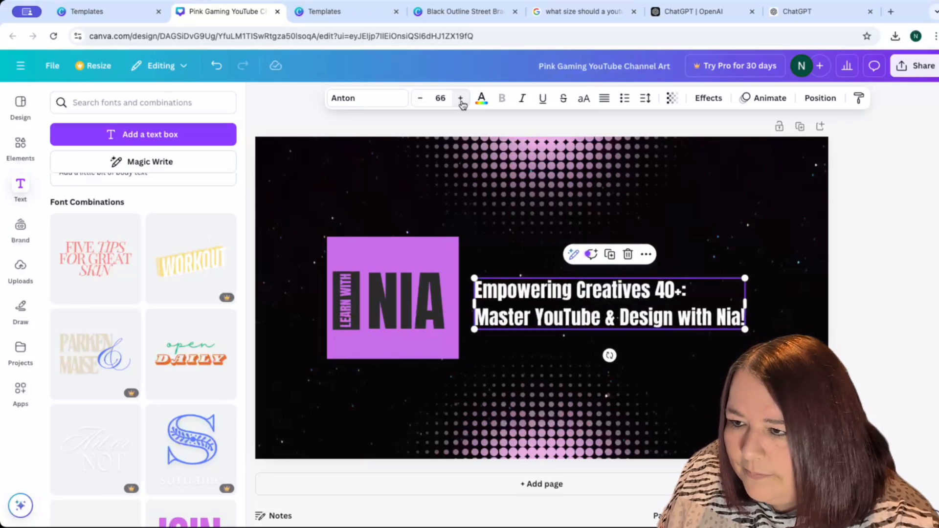
{"action": "left_click", "coordinate": [461, 99]}
{"action": "left_click", "coordinate": [461, 100]}
{"action": "left_click", "coordinate": [461, 100]}
{"action": "left_click", "coordinate": [461, 100]}
{"action": "left_click", "coordinate": [461, 100]}
{"action": "left_click", "coordinate": [460, 100]}
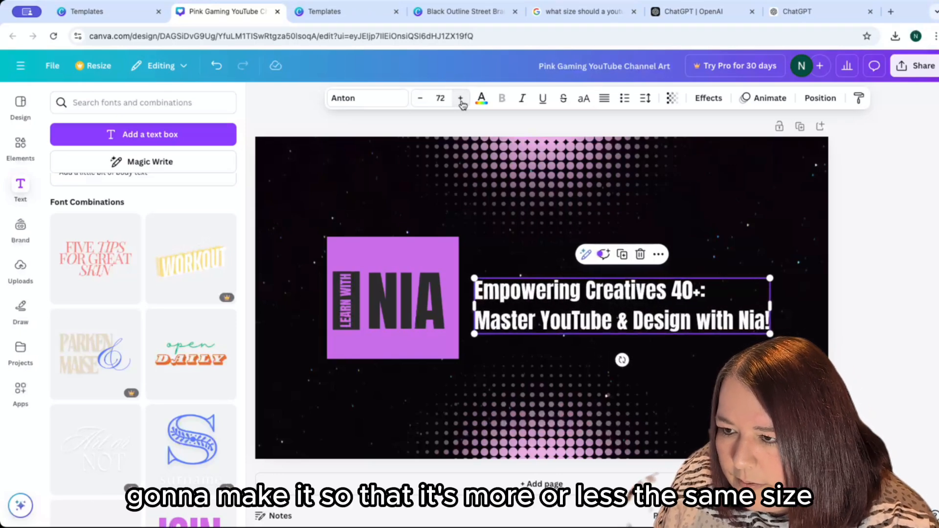
{"action": "left_click", "coordinate": [461, 100]}
{"action": "left_click", "coordinate": [461, 100]}
{"action": "left_click_drag", "start_coordinate": [487, 290], "coordinate": [535, 291]}
{"action": "left_click", "coordinate": [460, 98]}
{"action": "left_click", "coordinate": [461, 98]}
{"action": "left_click", "coordinate": [461, 98]}
{"action": "left_click", "coordinate": [461, 98]}
{"action": "left_click", "coordinate": [461, 98]}
{"action": "left_click", "coordinate": [461, 98]}
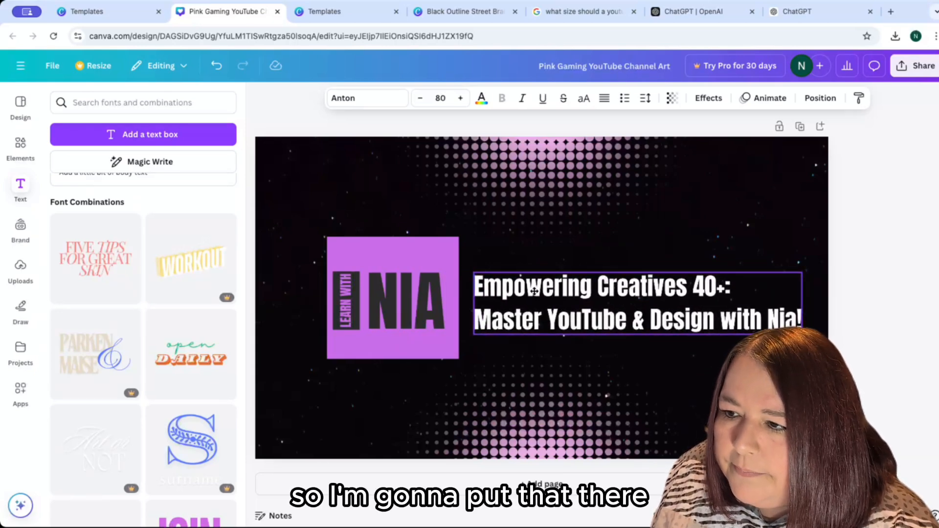
{"action": "left_click_drag", "start_coordinate": [533, 292], "coordinate": [535, 292]}
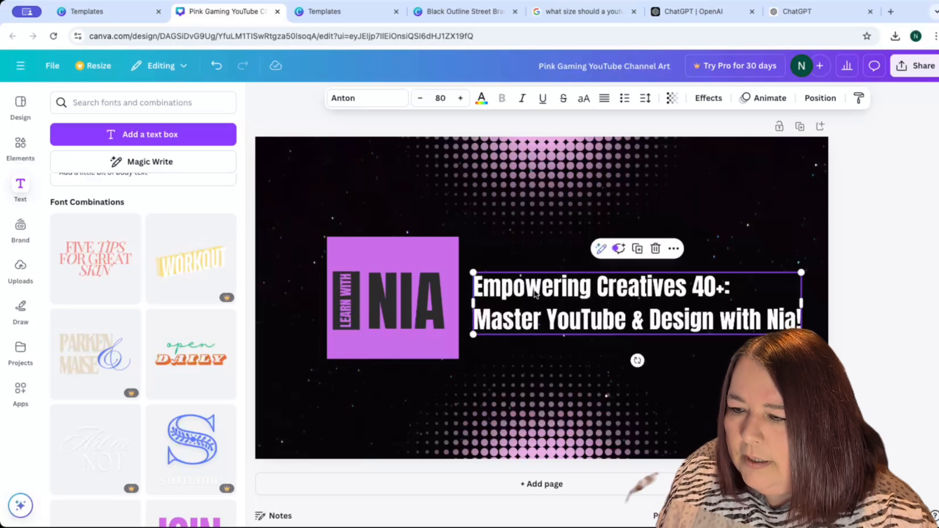
Recolour both lines of the tagline with the light pink from the document colours.
{"action": "left_click", "coordinate": [536, 293]}
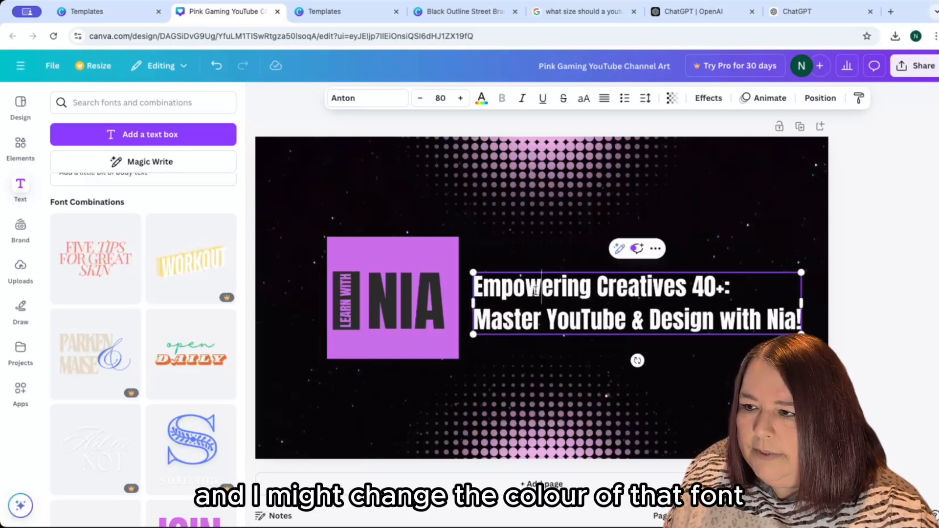
{"action": "left_click", "coordinate": [481, 100]}
{"action": "left_click", "coordinate": [128, 192]}
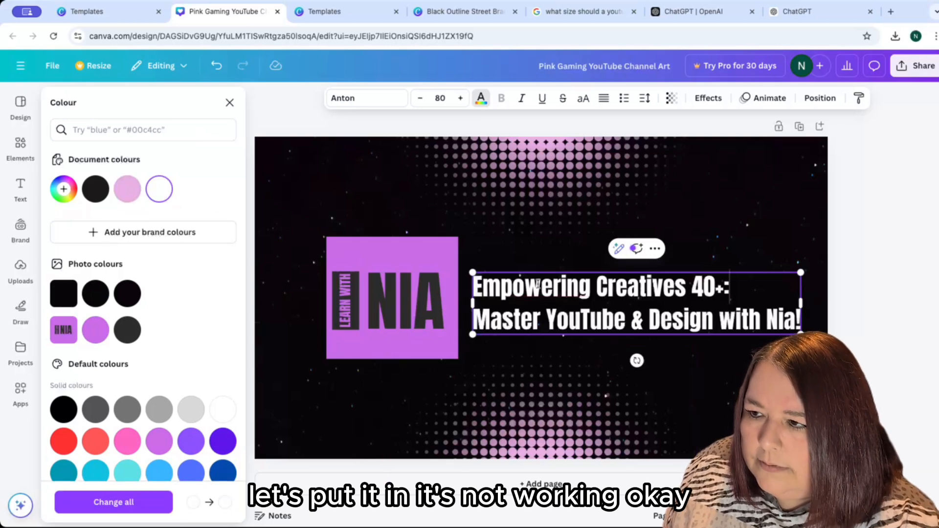
{"action": "left_click_drag", "start_coordinate": [473, 282], "coordinate": [801, 320]}
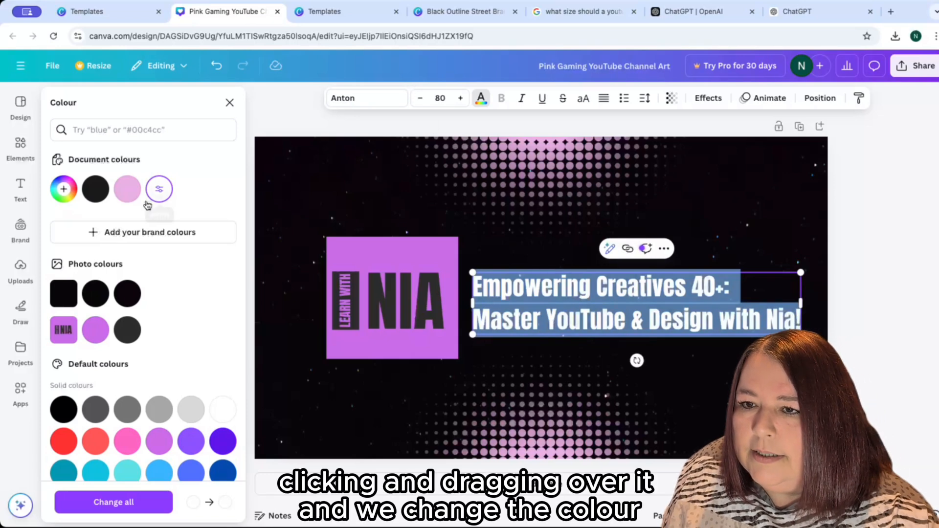
{"action": "left_click", "coordinate": [127, 195]}
{"action": "left_click", "coordinate": [566, 373]}
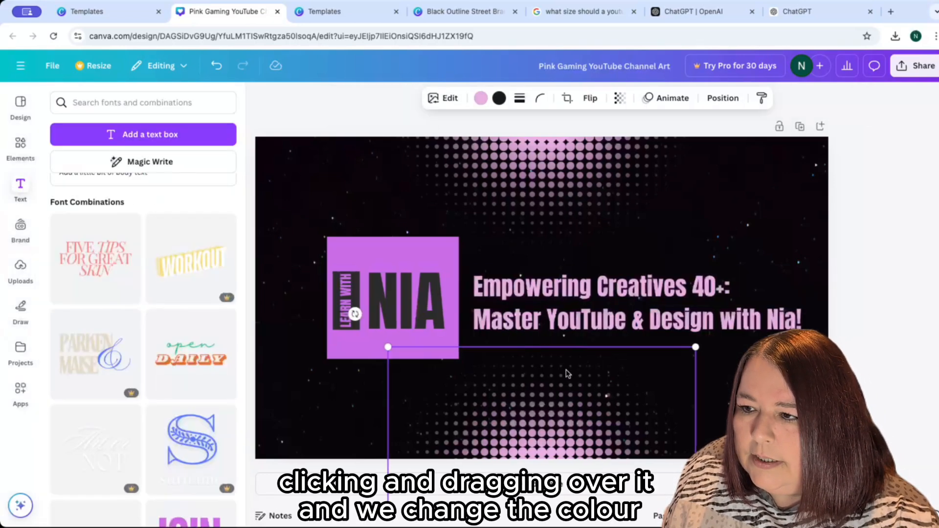
{"action": "left_click", "coordinate": [333, 381]}
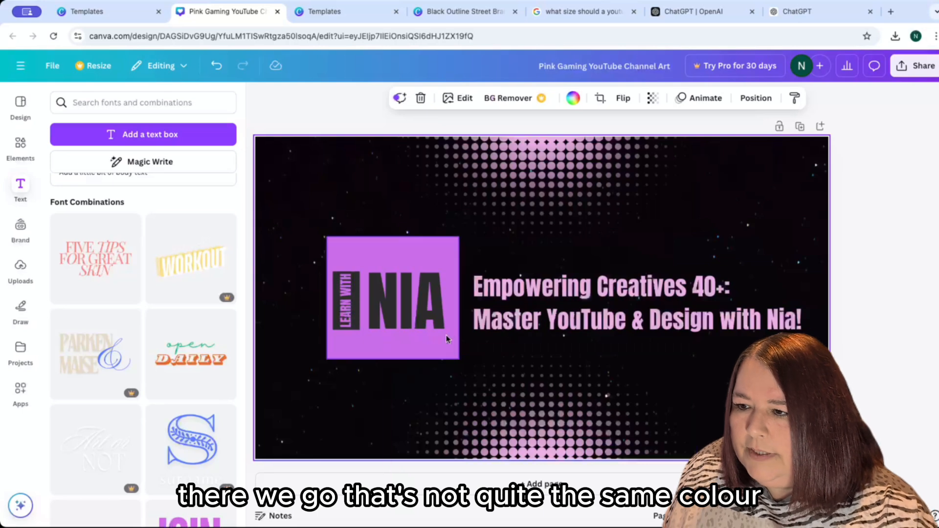
Change the tagline's colour to the purple taken from the logo image.
{"action": "left_click", "coordinate": [505, 299]}
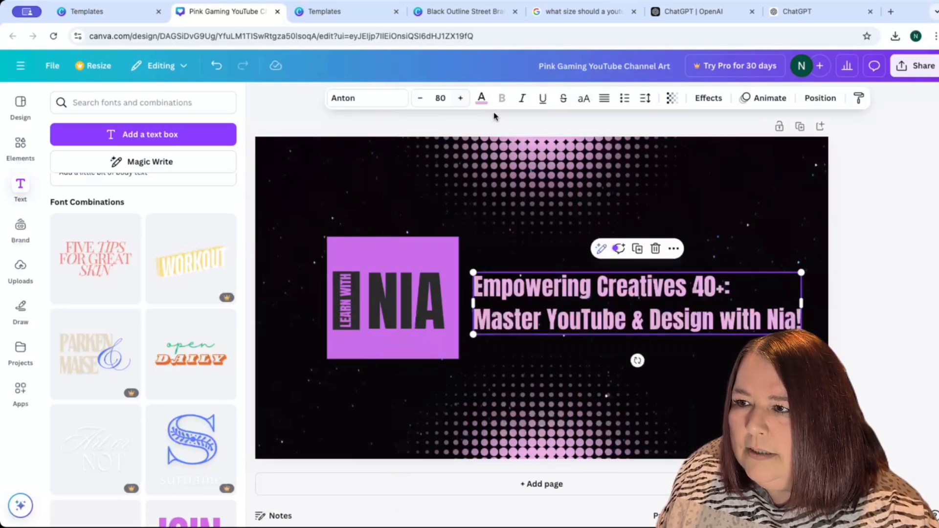
{"action": "left_click", "coordinate": [482, 99]}
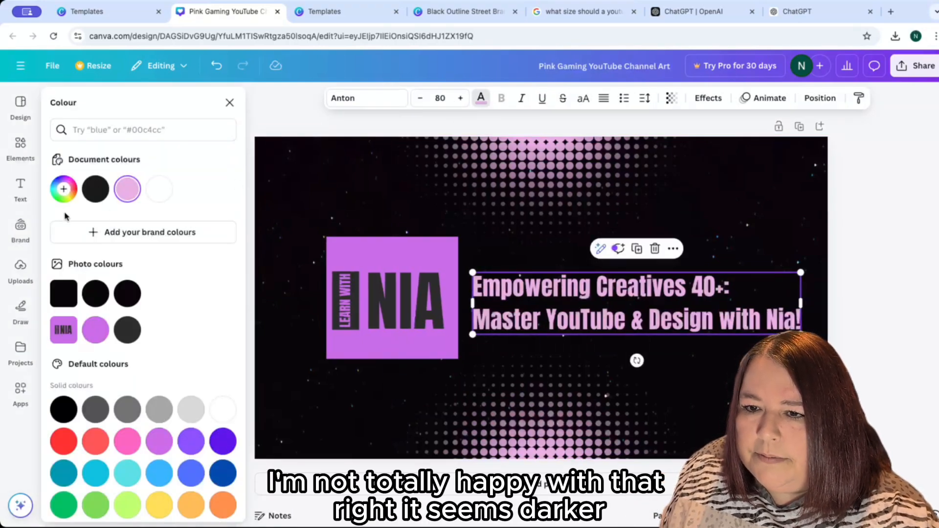
{"action": "left_click", "coordinate": [97, 328]}
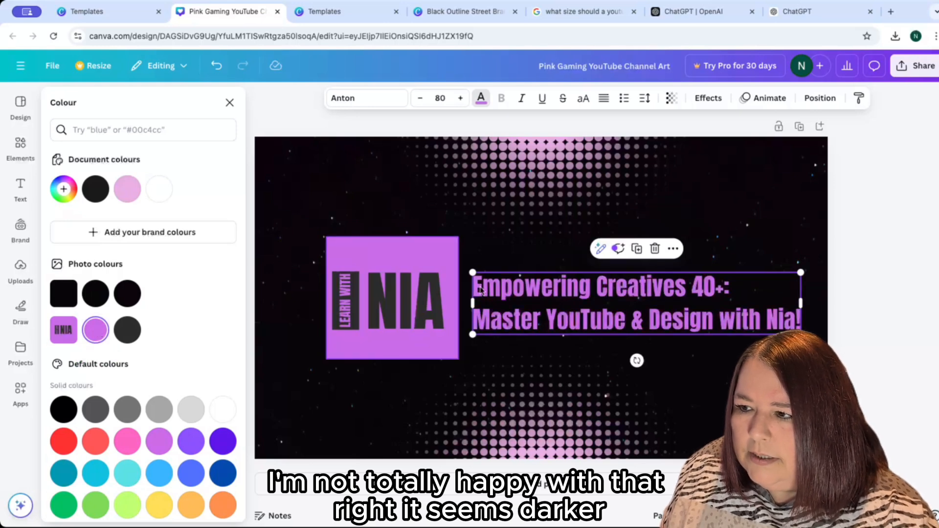
Recolour the upper and lower halftone dot graphics from light pink to the logo's purple.
{"action": "left_click", "coordinate": [564, 168]}
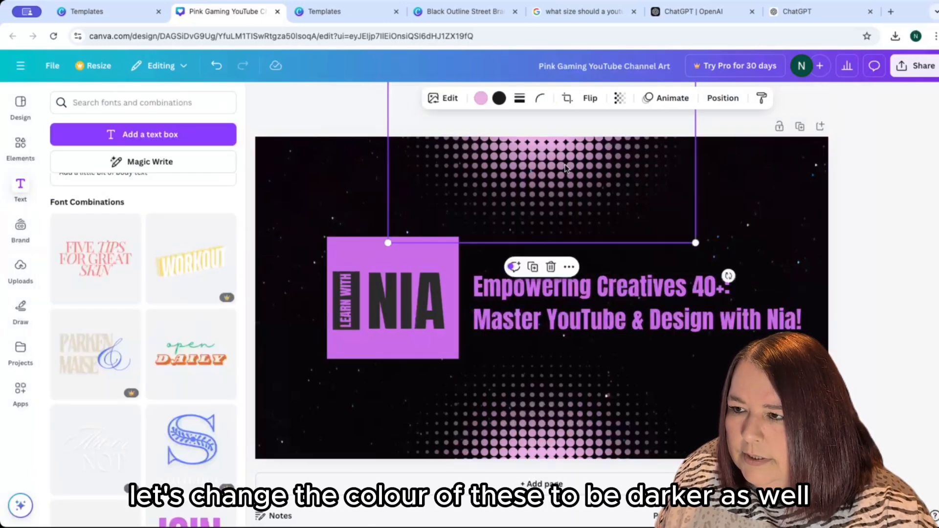
{"action": "left_click", "coordinate": [480, 98]}
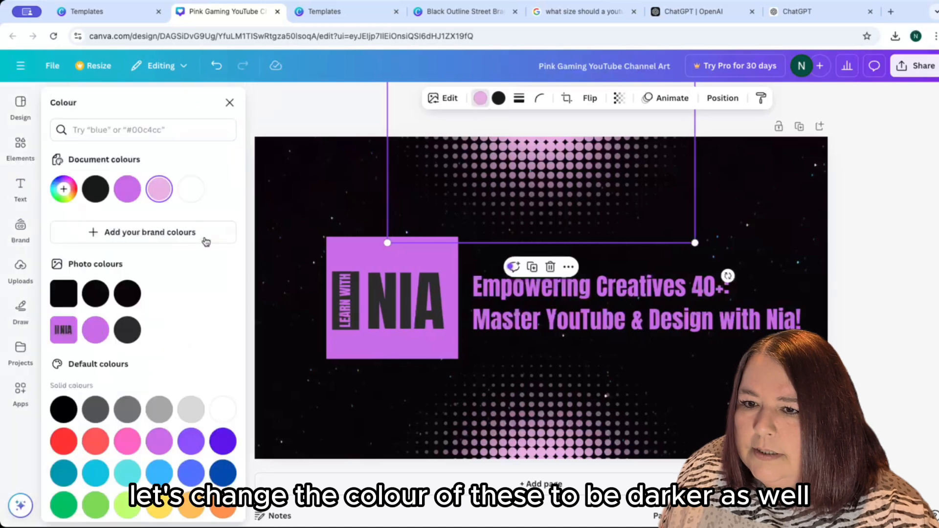
{"action": "left_click", "coordinate": [96, 328]}
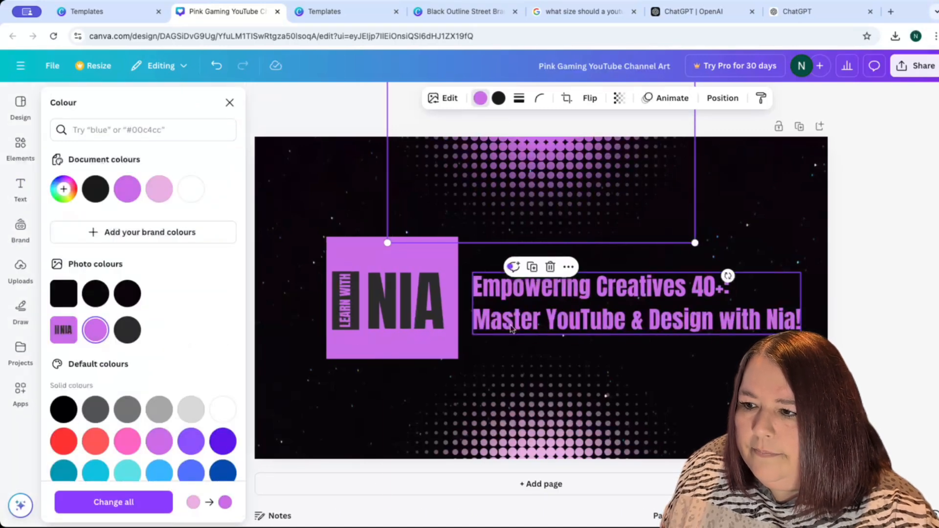
{"action": "left_click", "coordinate": [537, 427]}
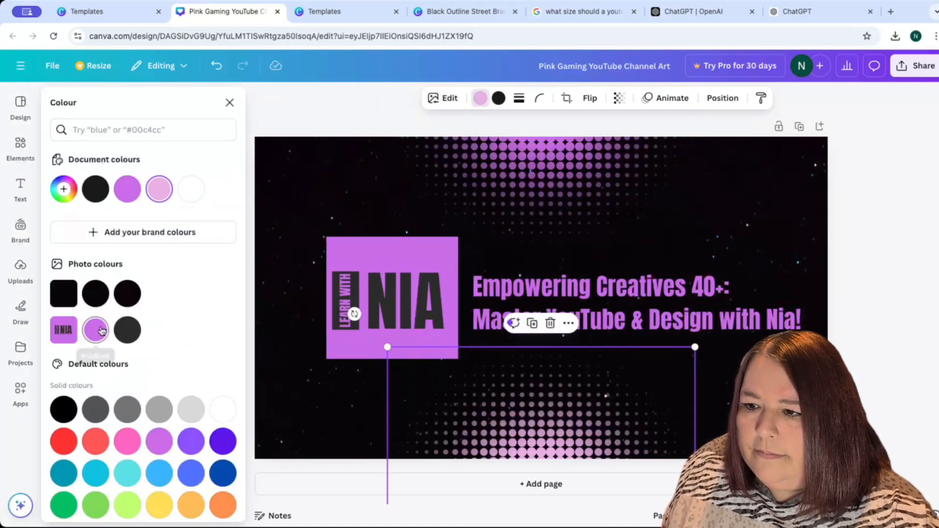
{"action": "left_click", "coordinate": [98, 330]}
{"action": "left_click", "coordinate": [325, 195]}
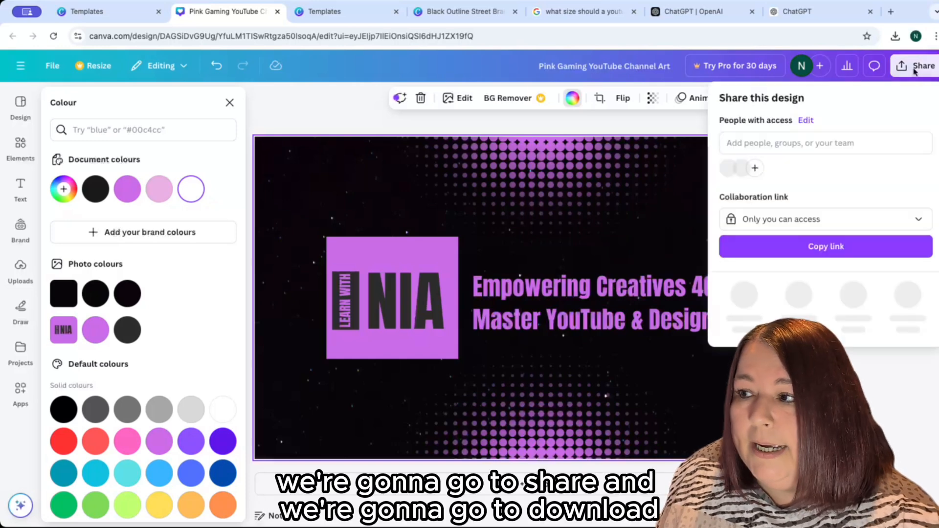
Download the finished banner as a PNG at 2,560 × 1,440 px.
{"action": "left_click", "coordinate": [915, 69]}
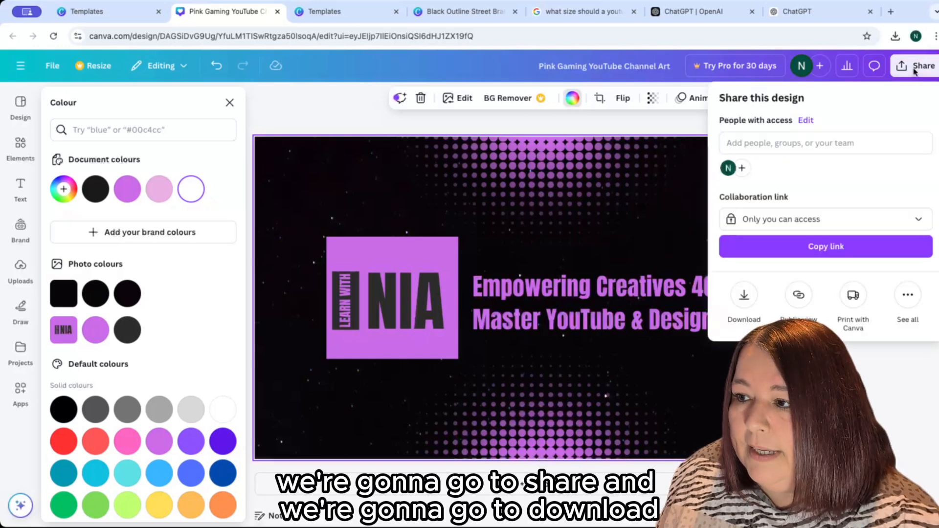
{"action": "left_click", "coordinate": [744, 296]}
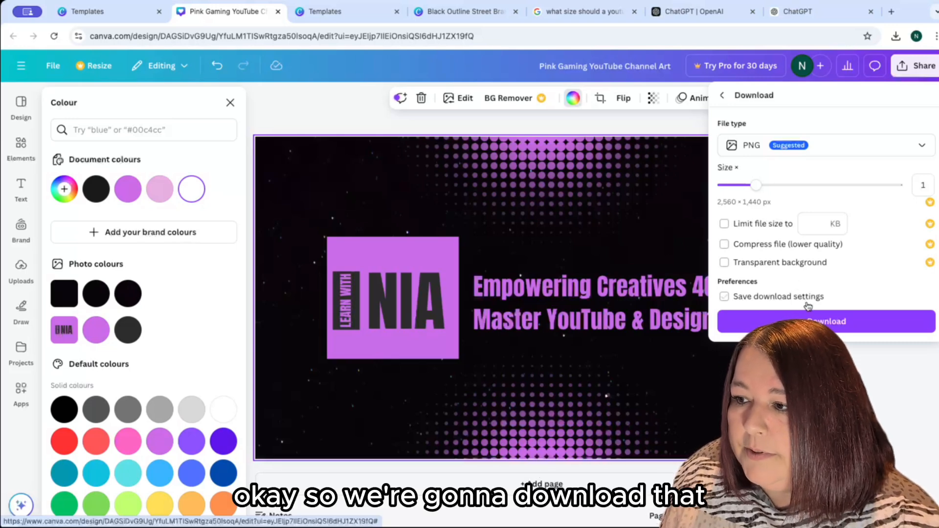
{"action": "left_click", "coordinate": [827, 322]}
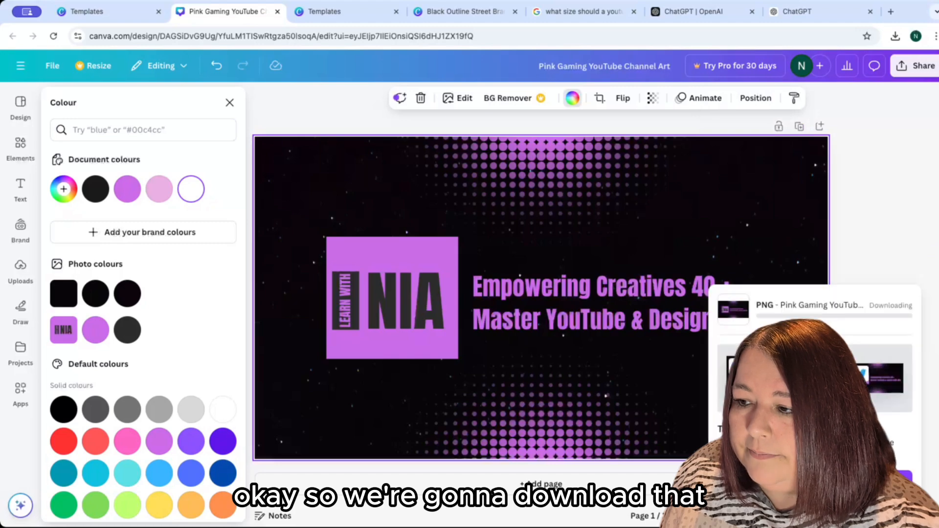